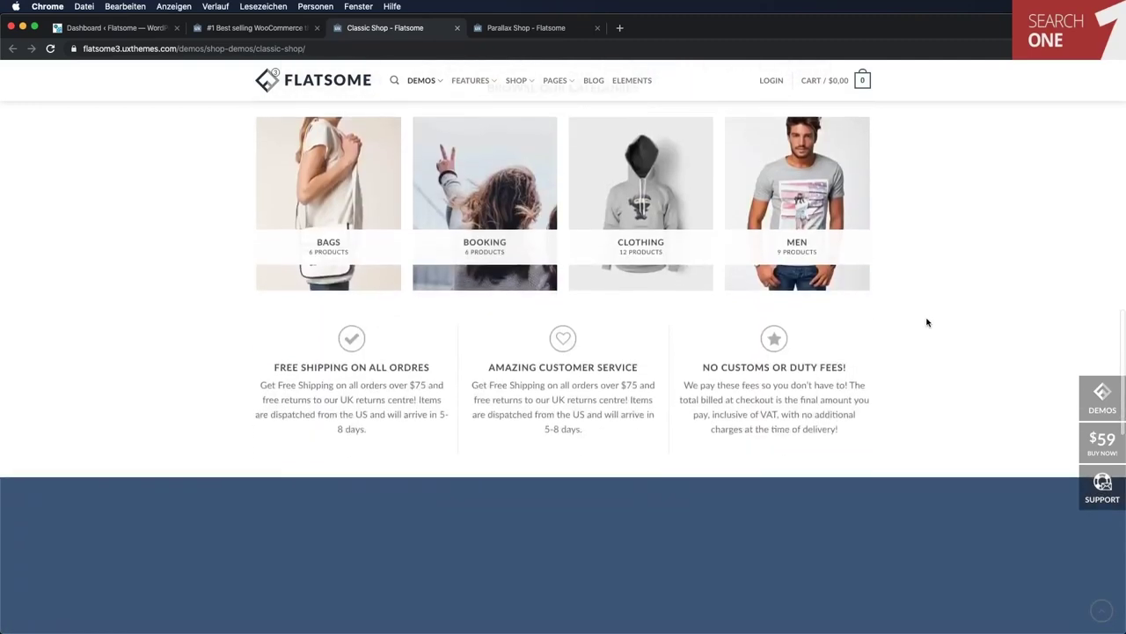
Look through the rest of the Classic Shop demo page and then the banners, countdown, products and newsletter sections of the Parallax Shop demo.
scroll(926, 319, down, 5)
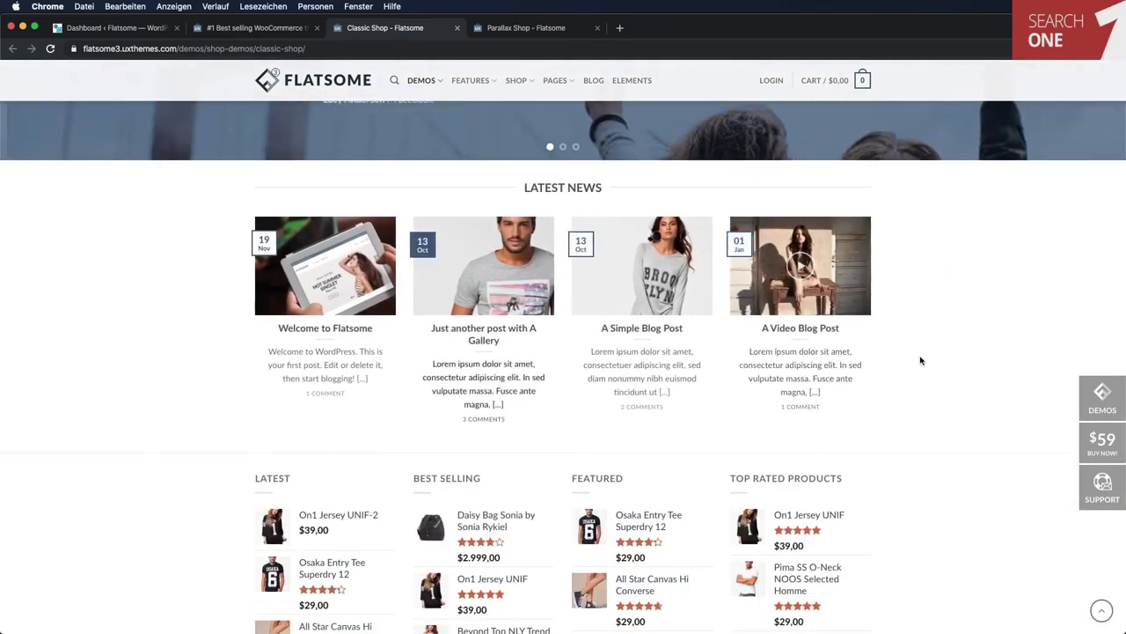
scroll(920, 367, down, 5)
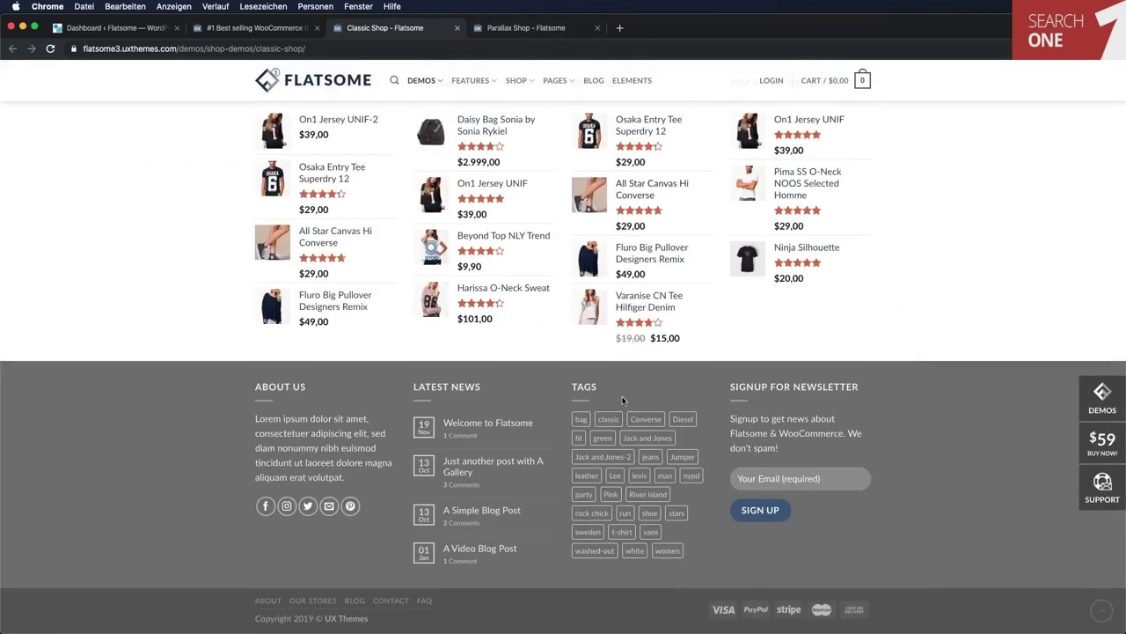
click(551, 32)
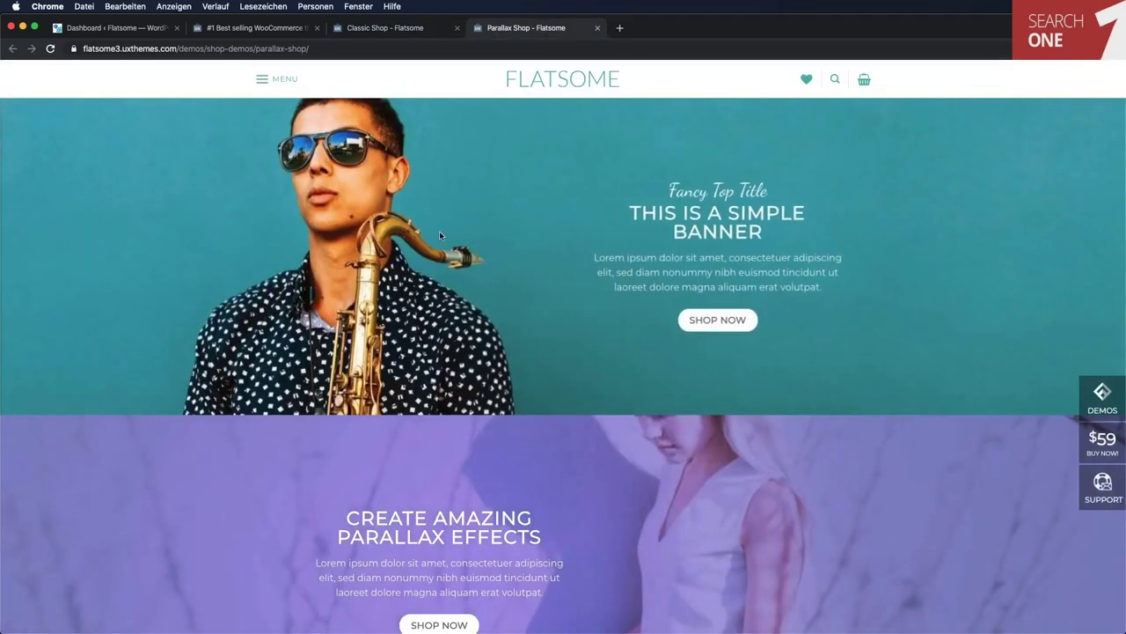
scroll(439, 235, down, 5)
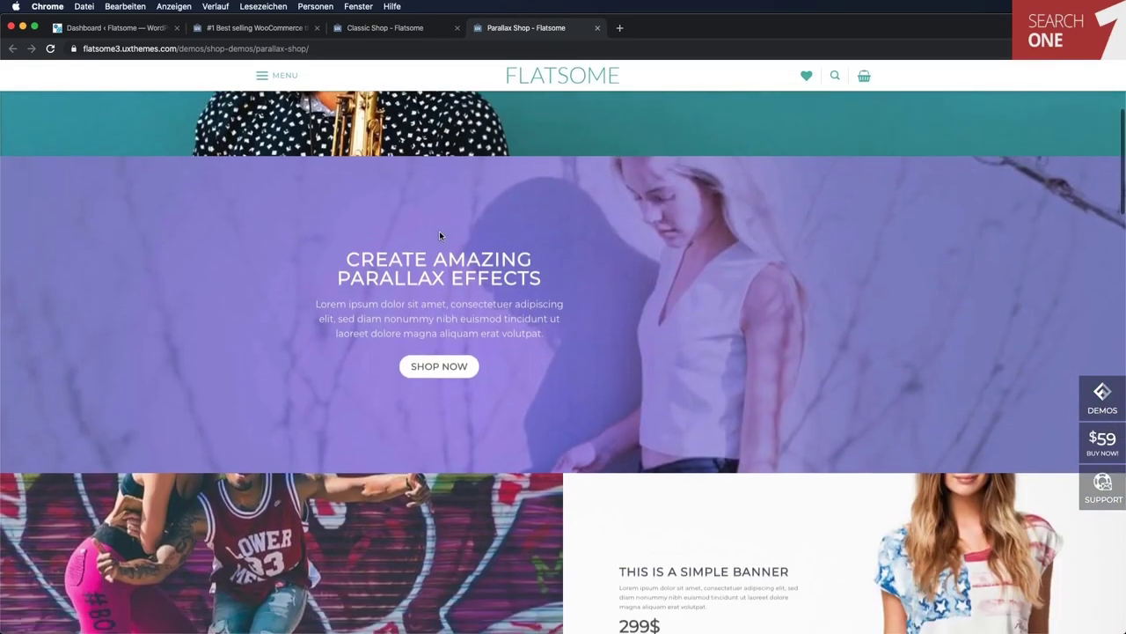
scroll(618, 300, down, 6)
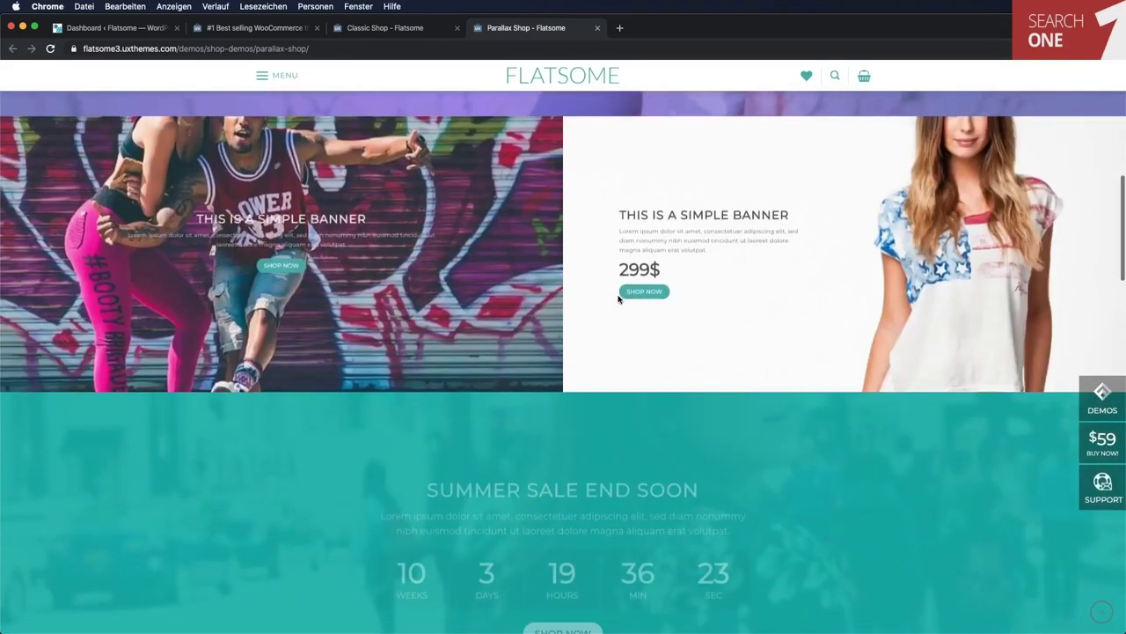
scroll(783, 343, down, 10)
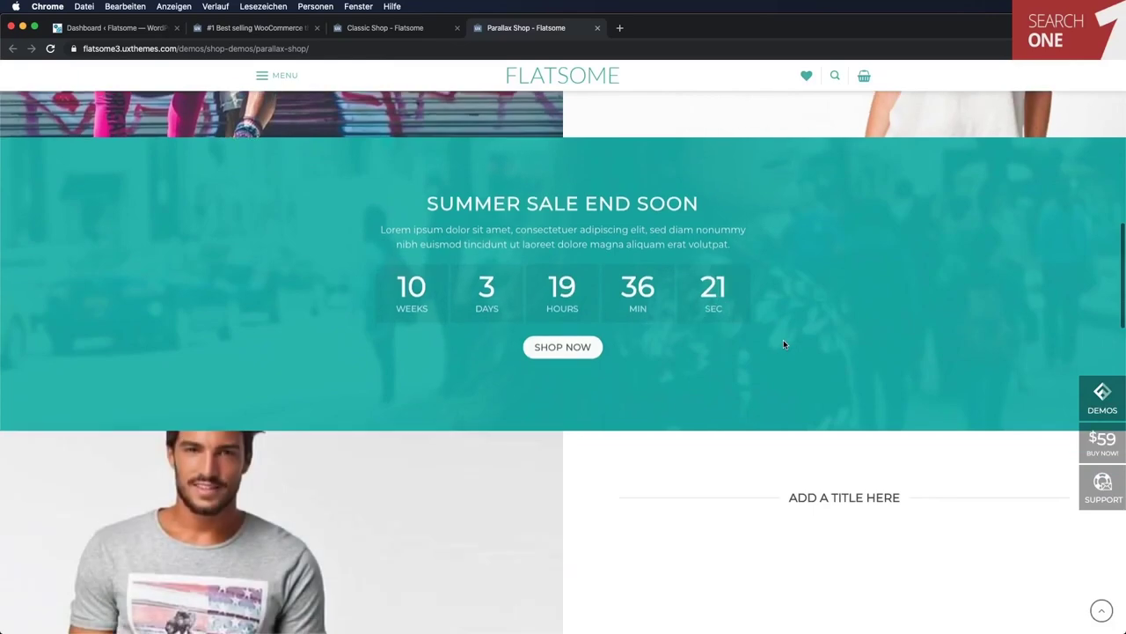
scroll(783, 343, down, 1)
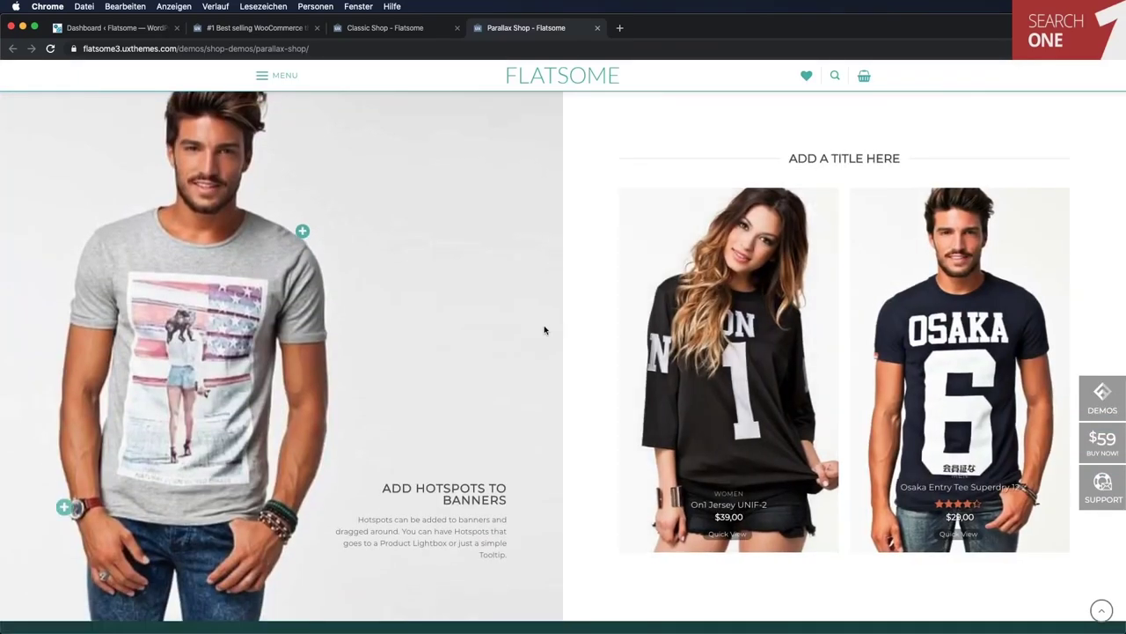
scroll(544, 327, down, 12)
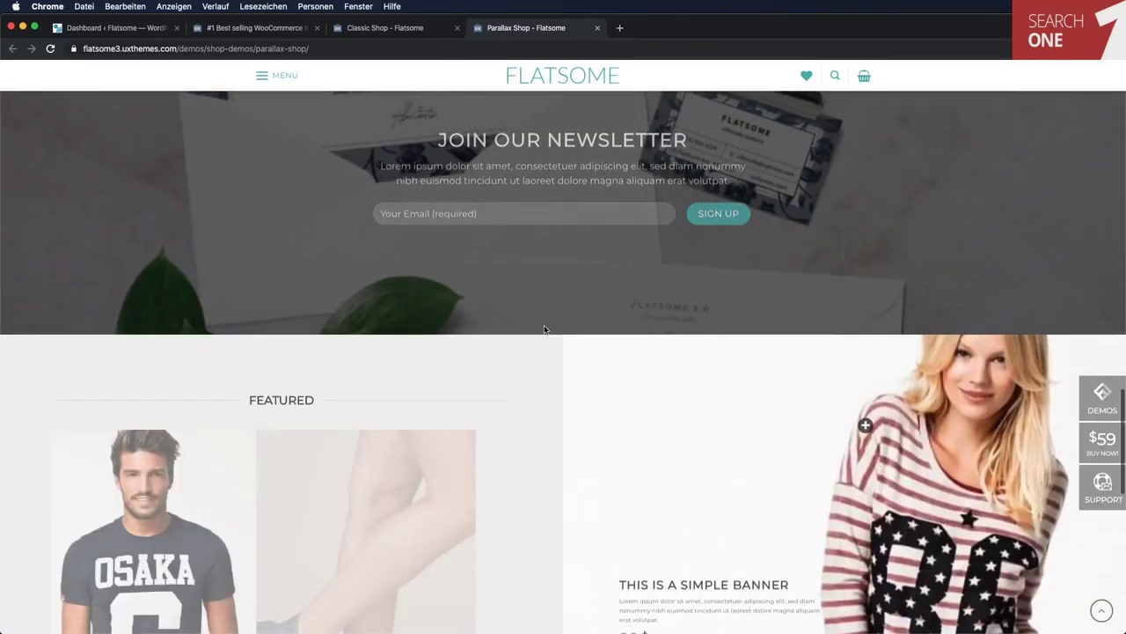
scroll(516, 218, up, 2)
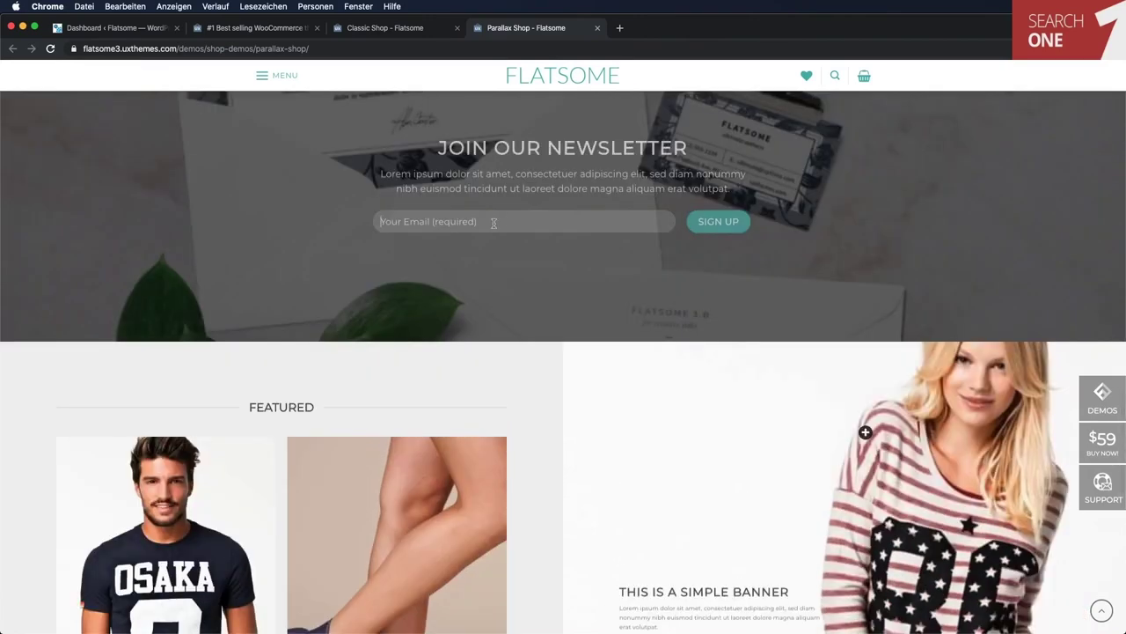
scroll(501, 301, down, 15)
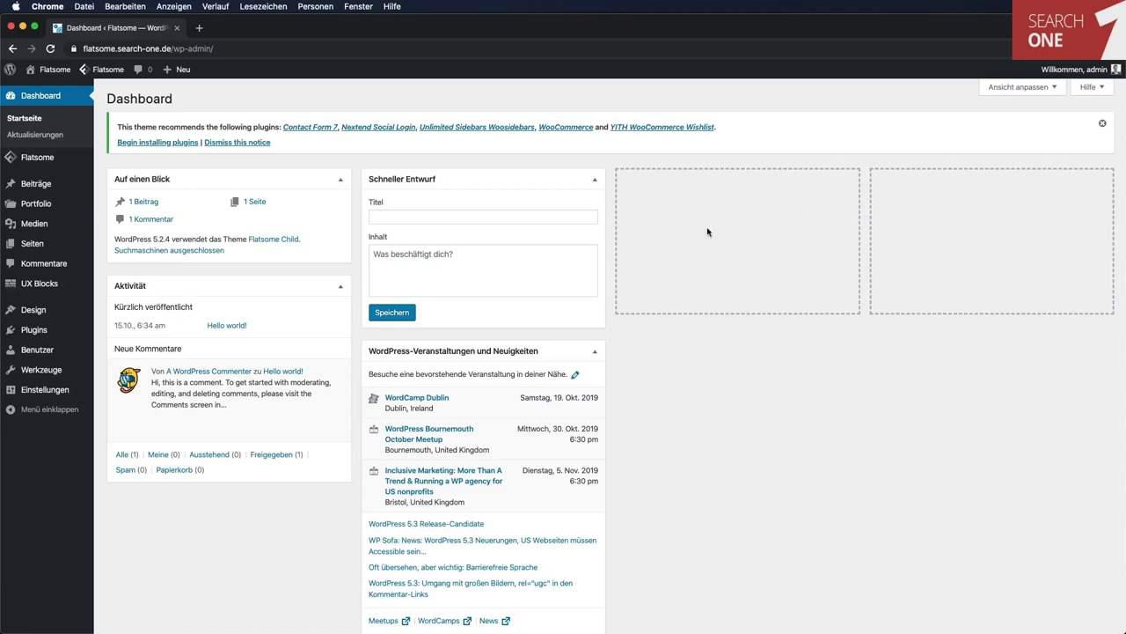
Install all five plugins recommended by the Flatsome theme with one bulk action.
click(171, 146)
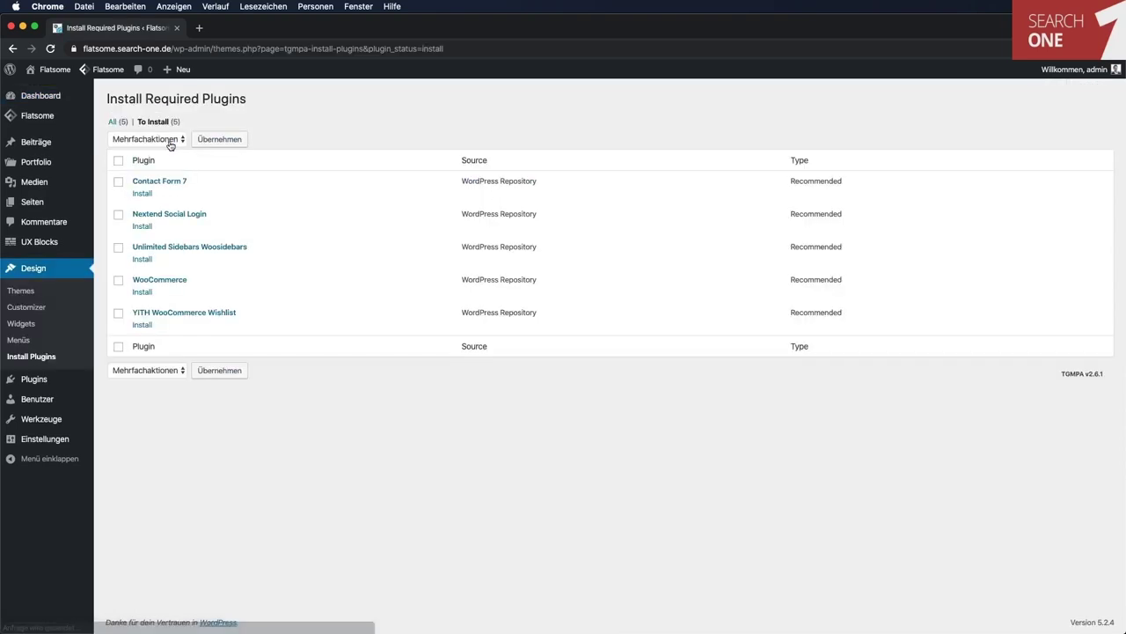
click(171, 139)
click(199, 166)
click(118, 161)
click(148, 140)
click(143, 151)
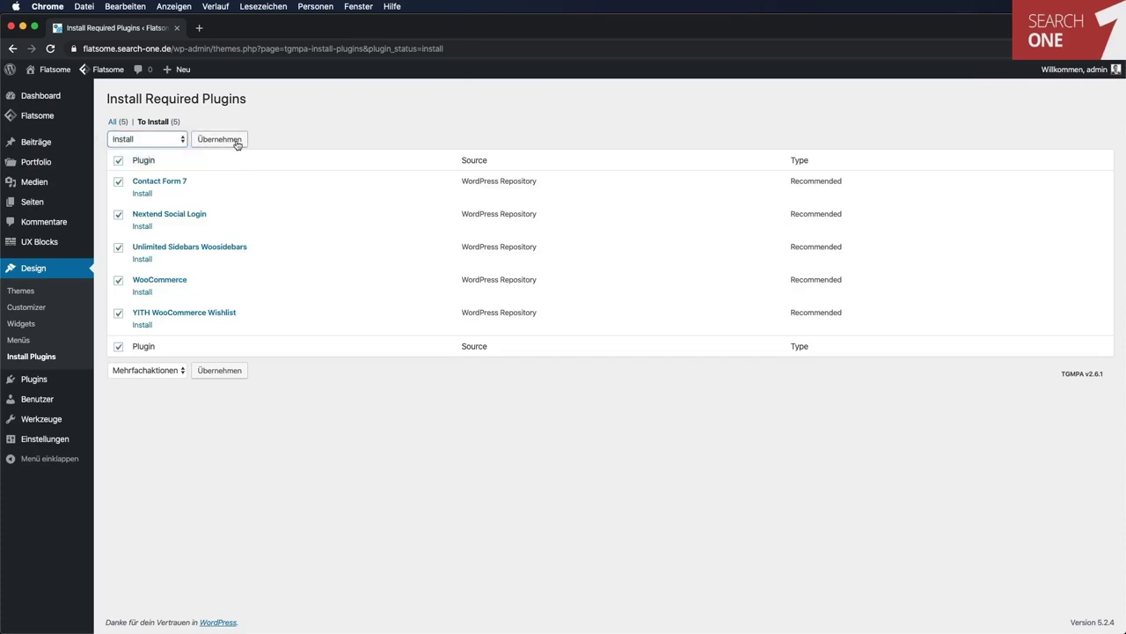
click(236, 143)
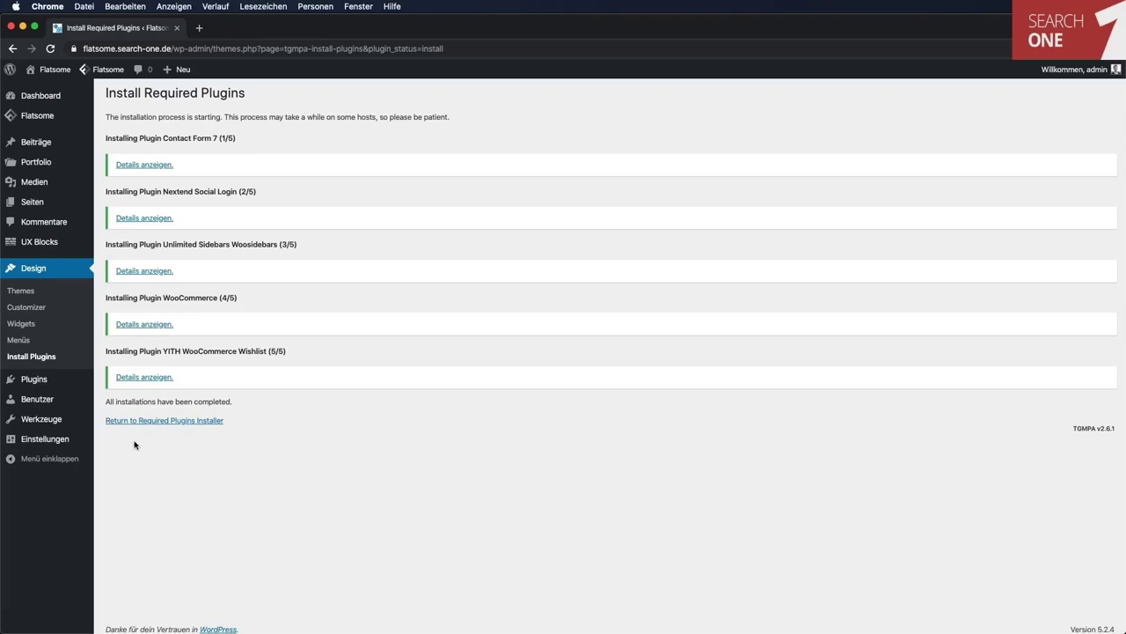
Return to the required plugins list and bulk-activate all five installed plugins.
click(186, 421)
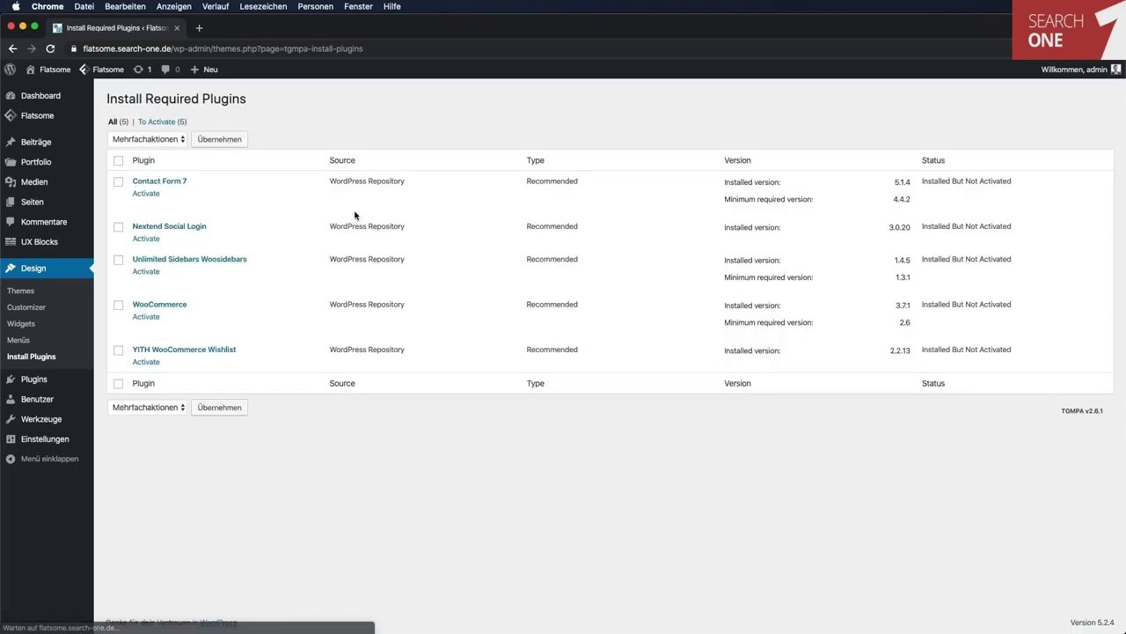
click(118, 161)
click(147, 144)
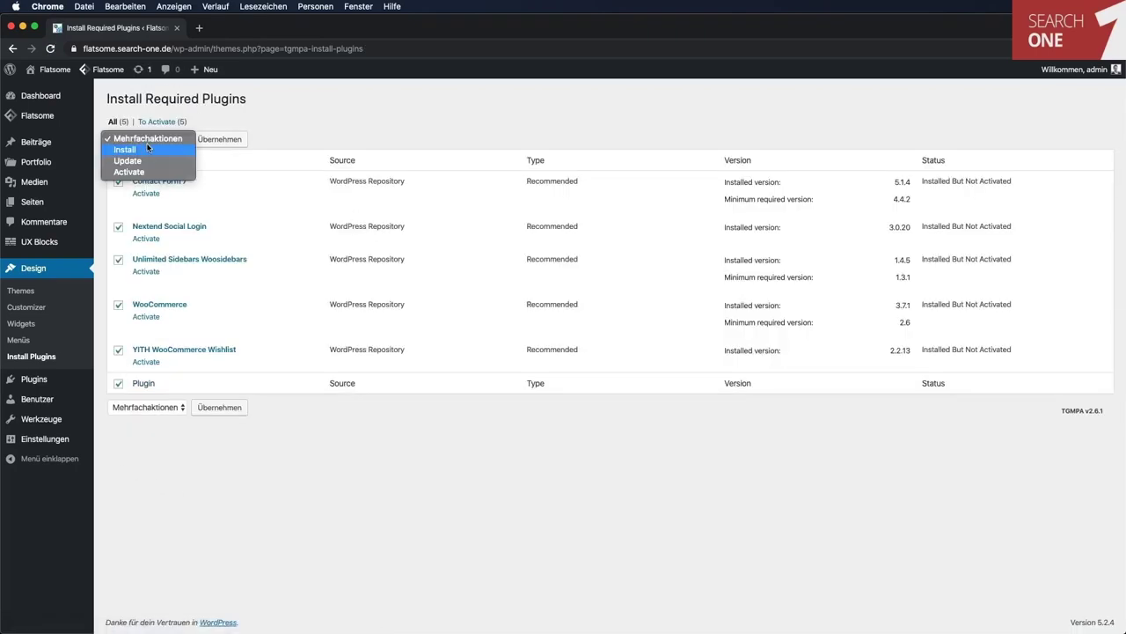
click(153, 172)
click(224, 141)
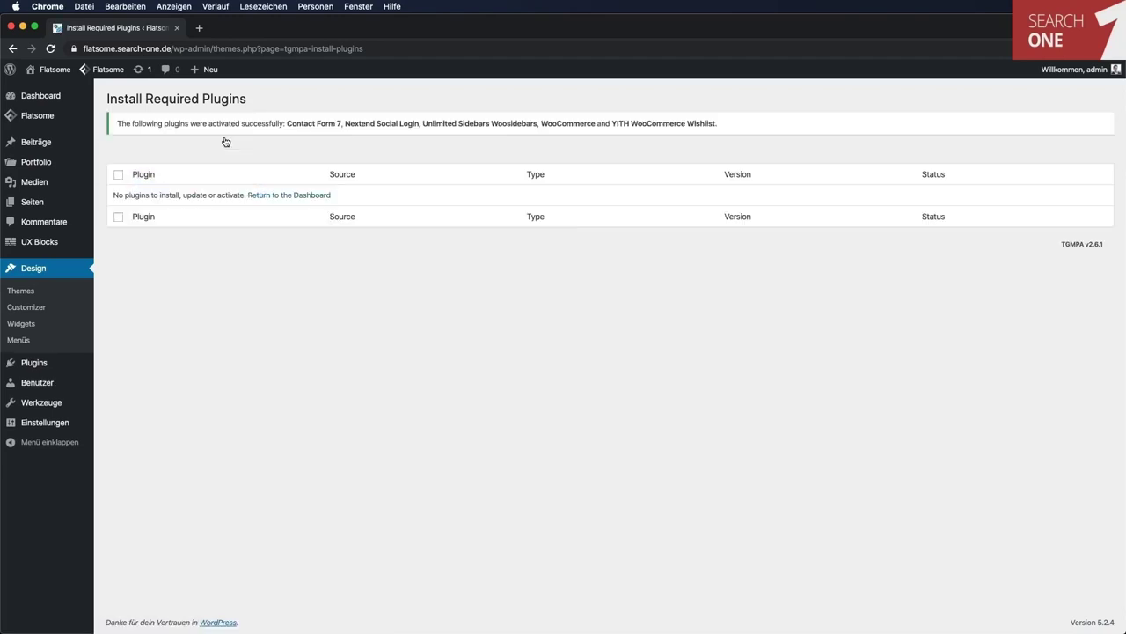
Submit the WooCommerce store setup for Germany with Euro currency, physical and digital products, and usage tracking left off.
click(45, 122)
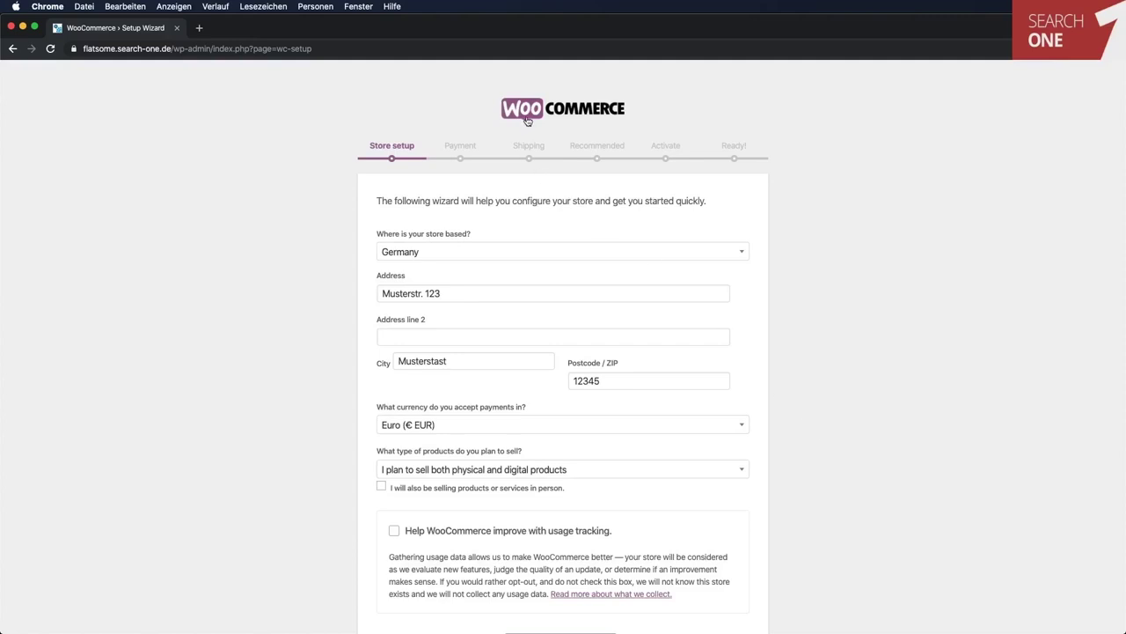
scroll(892, 323, down, 3)
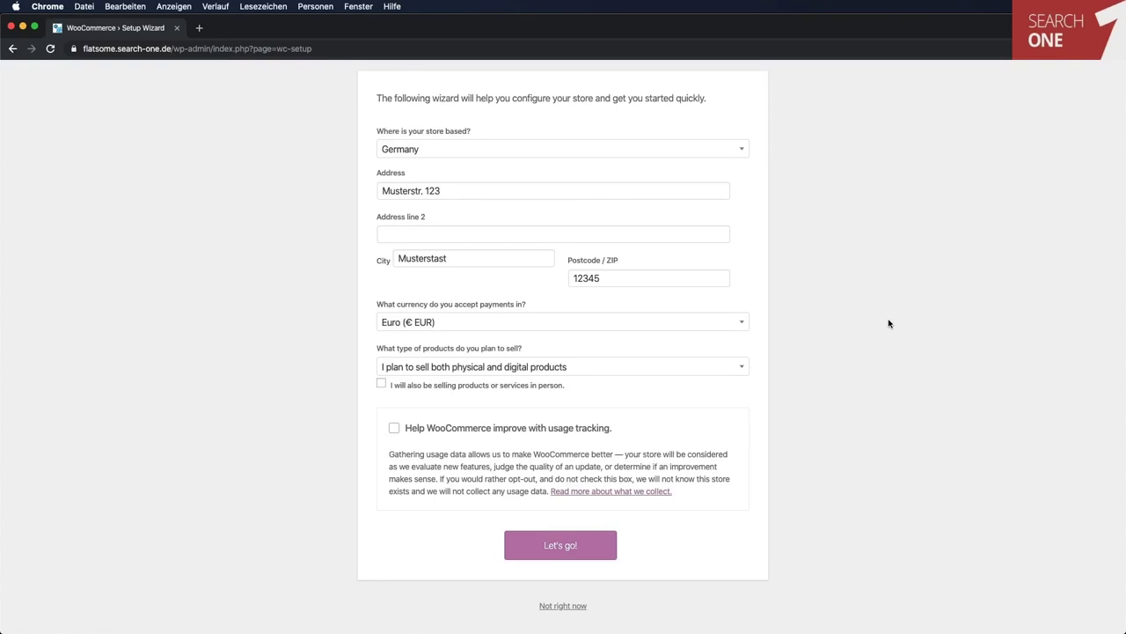
click(584, 538)
Disable Stripe in the payment setup, keep Klarna enabled, and continue to the shipping setup.
scroll(816, 371, down, 2)
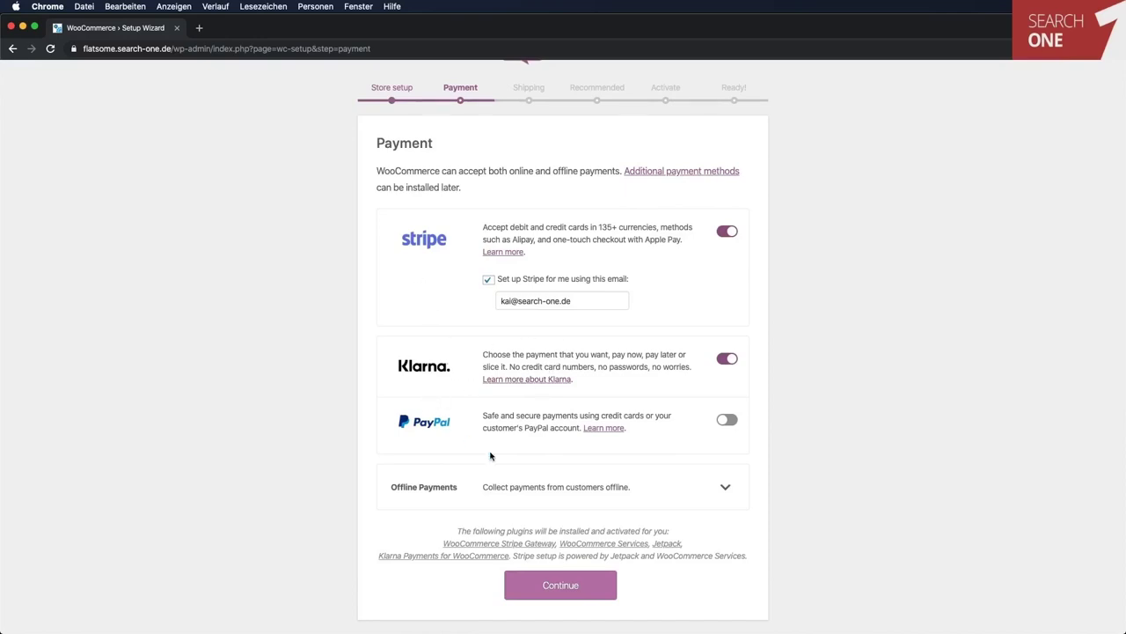
scroll(804, 322, down, 1)
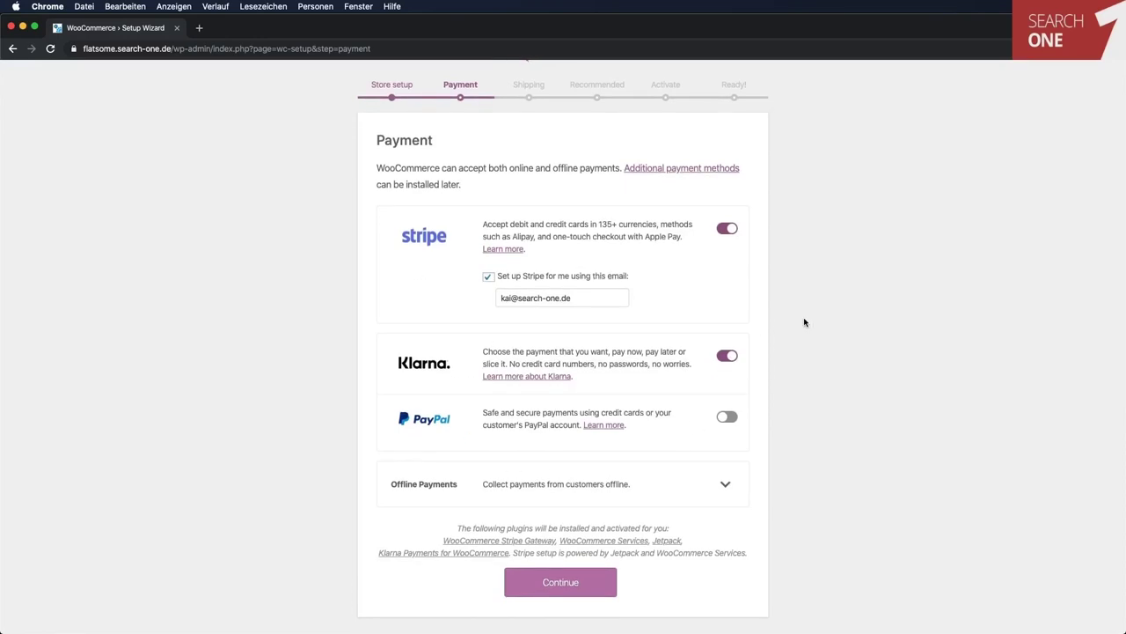
click(727, 229)
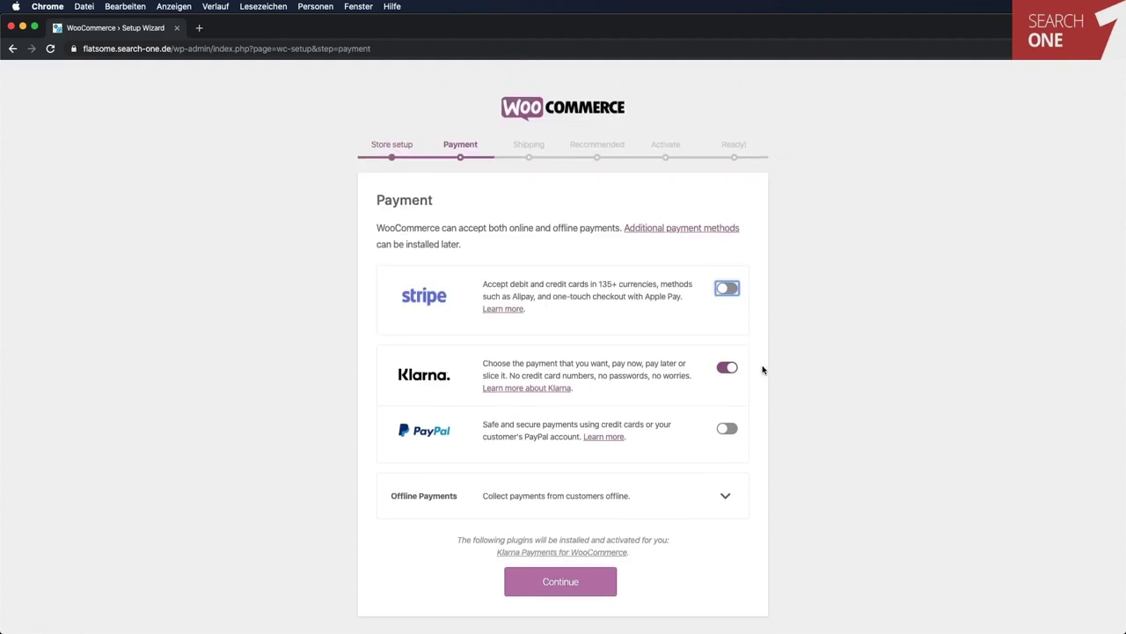
click(556, 584)
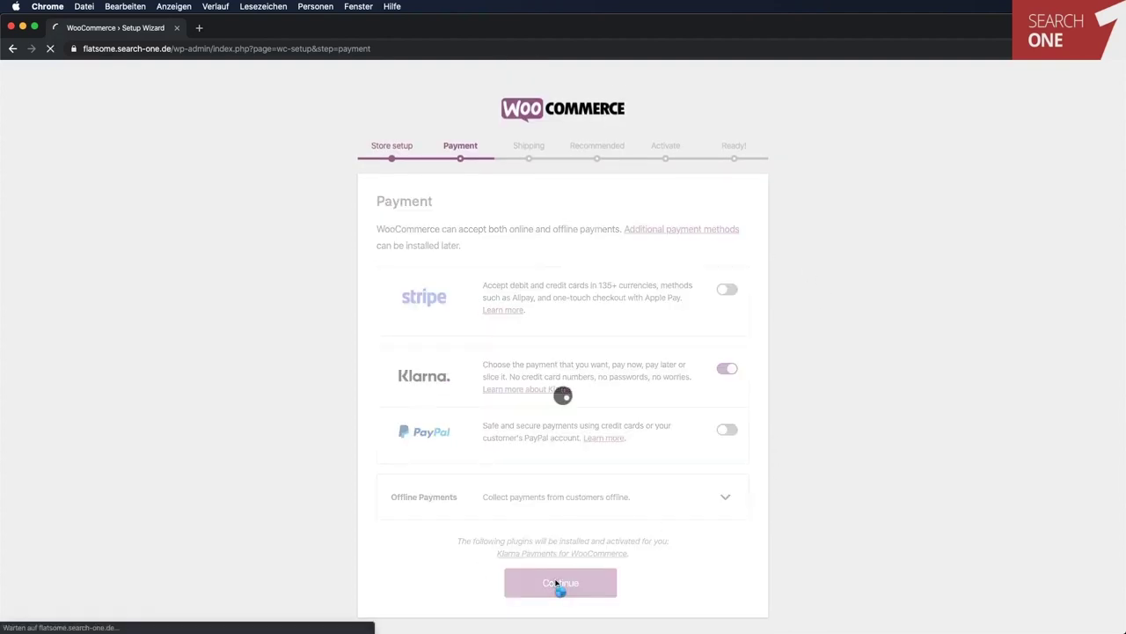
Set flat rate shipping to 4.99 for Germany and 9.99 for locations not covered by other zones, and continue.
click(546, 340)
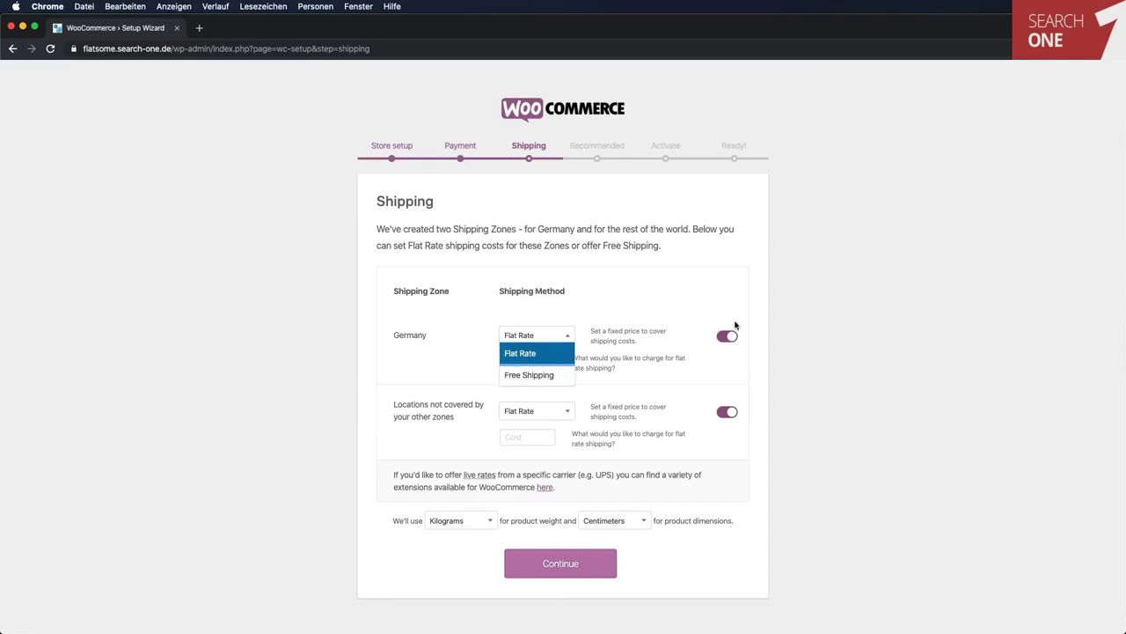
click(603, 344)
click(583, 566)
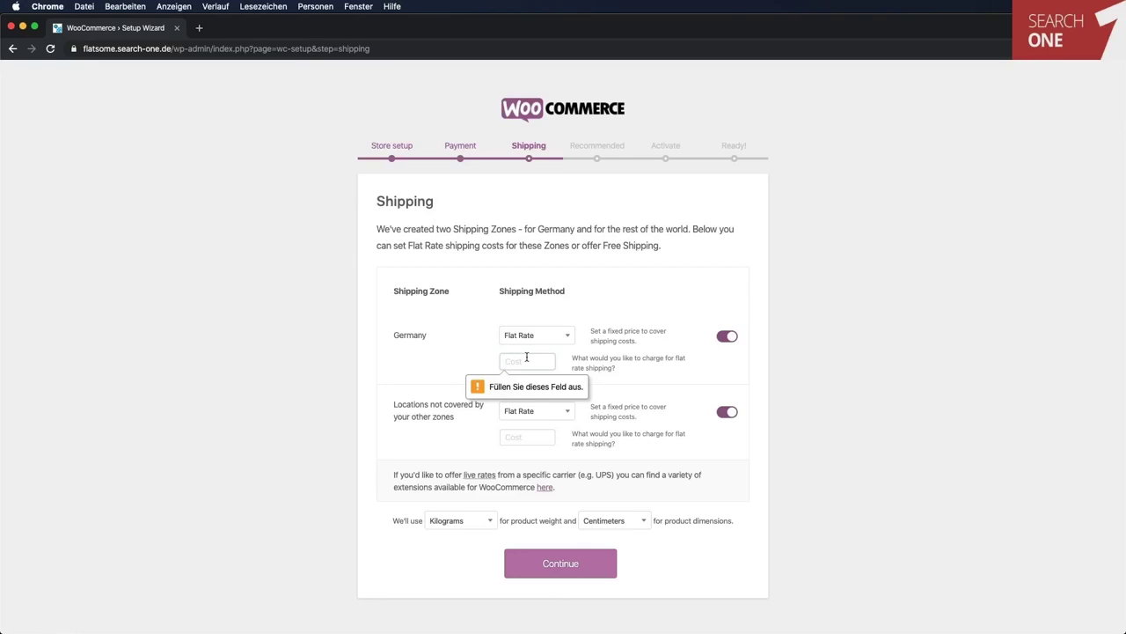
text(4.99)
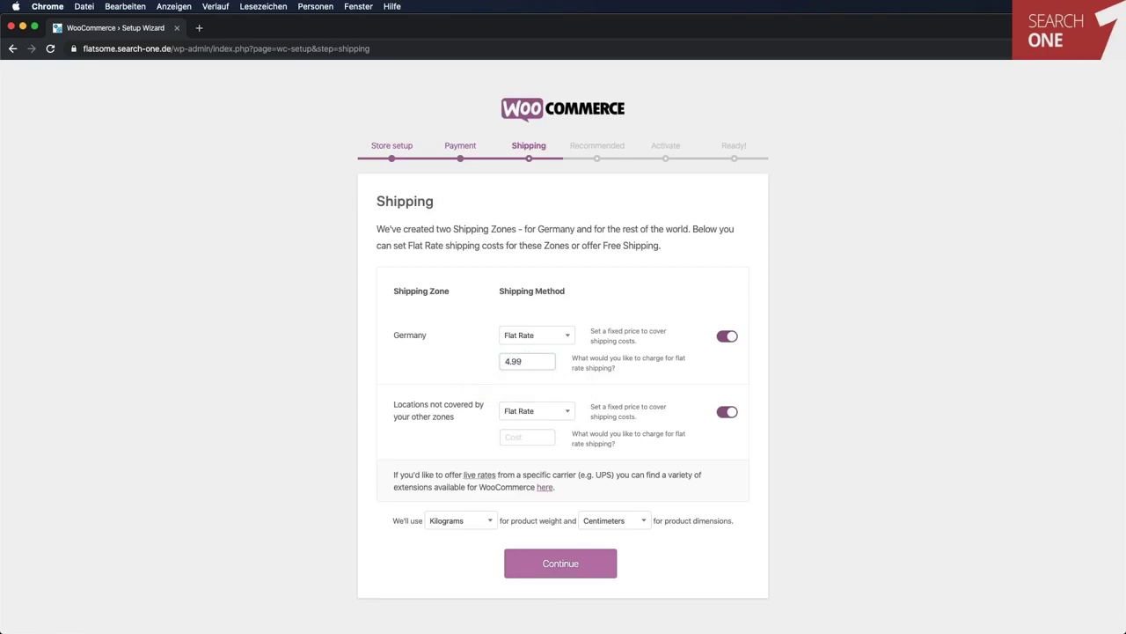
click(515, 436)
text(9.99)
click(546, 558)
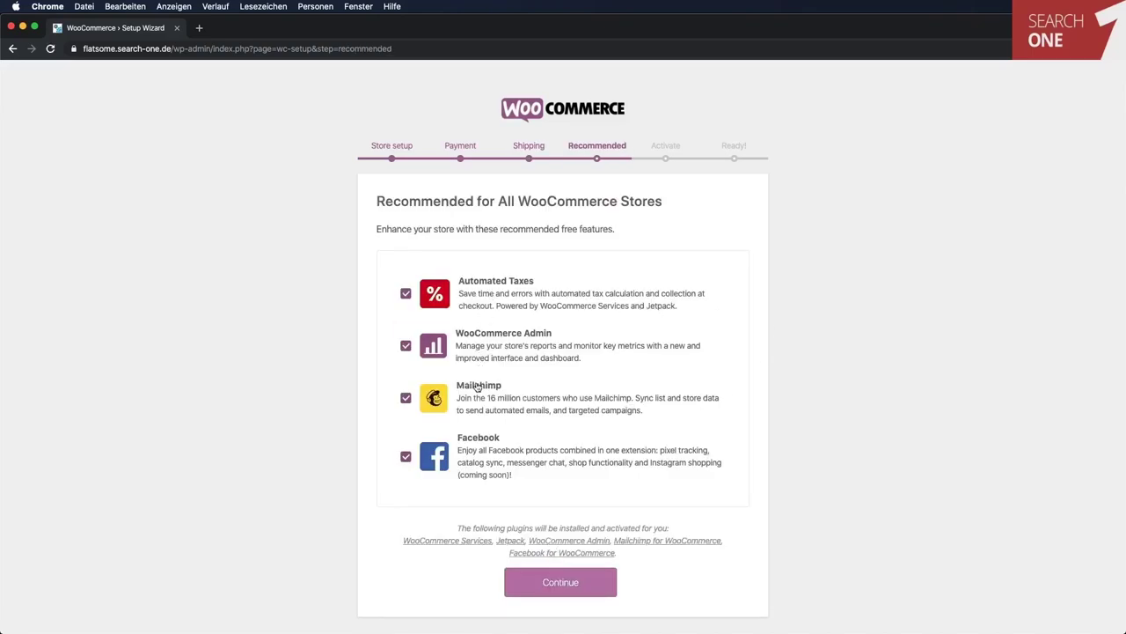
Deselect Mailchimp and Facebook among the recommended features, keeping Automated Taxes and WooCommerce Admin, and continue.
click(410, 398)
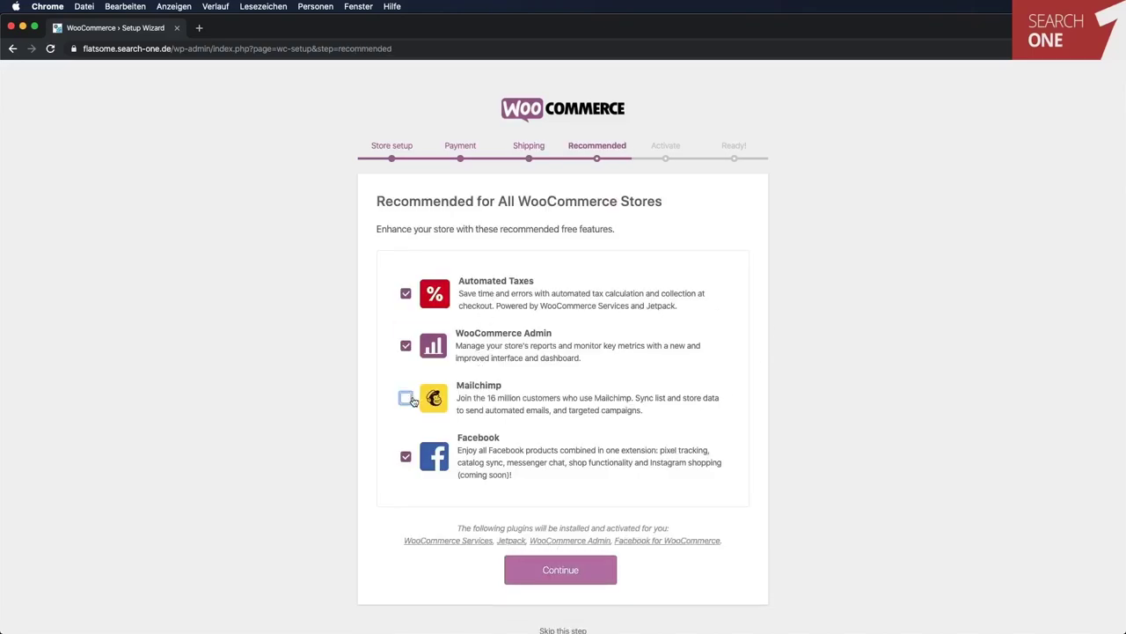
click(407, 457)
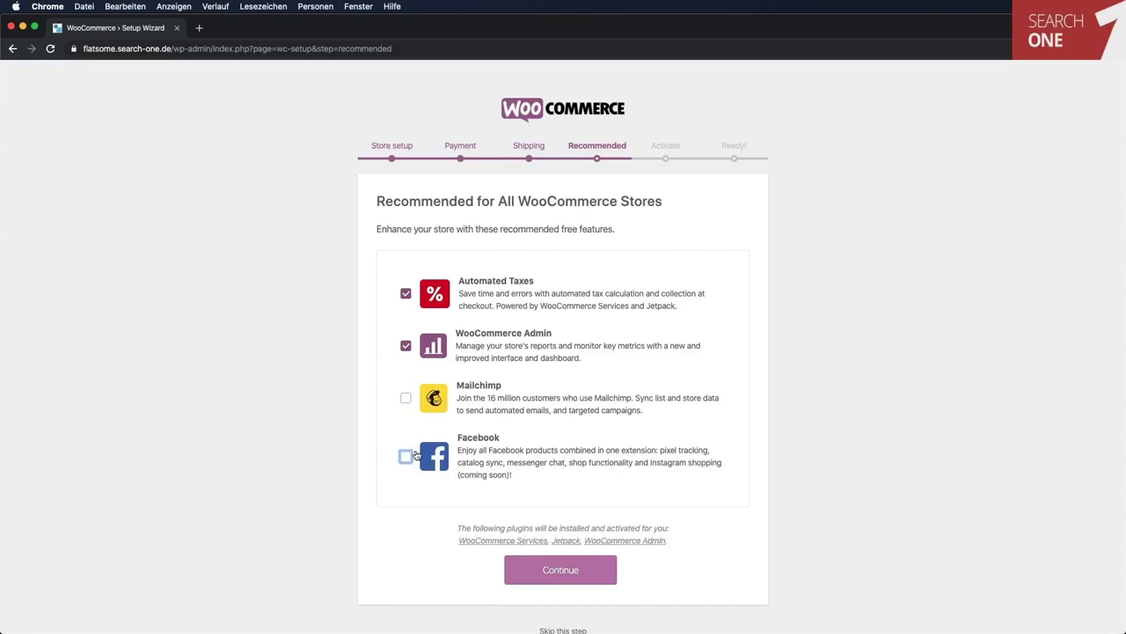
click(581, 568)
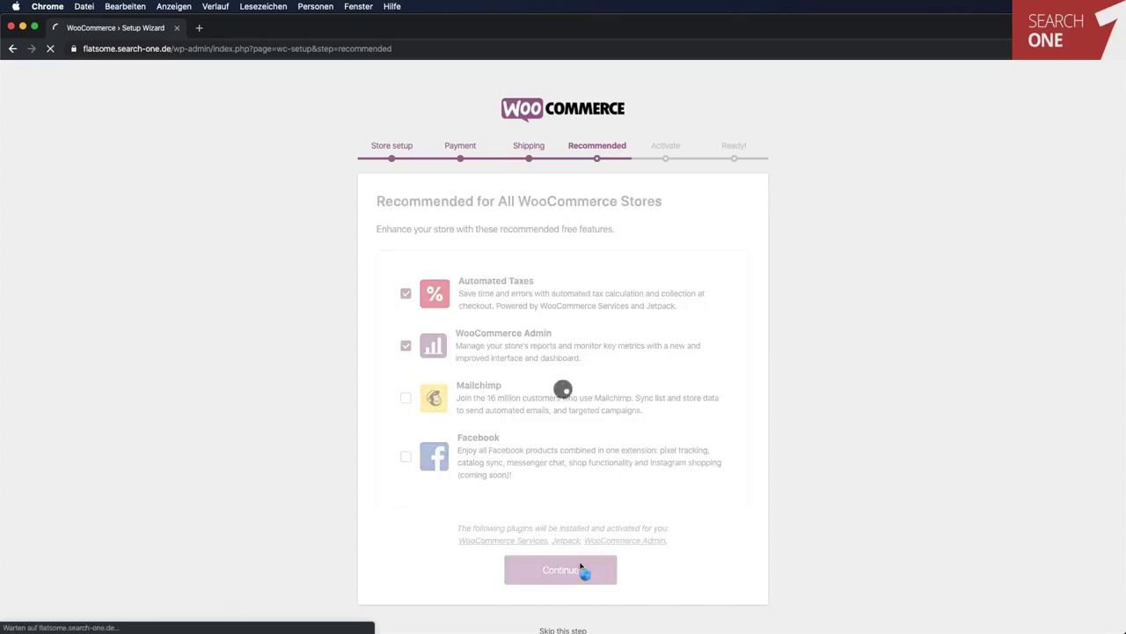
Skip connecting the store to Jetpack and leave the finished setup wizard for the dashboard.
scroll(819, 410, down, 4)
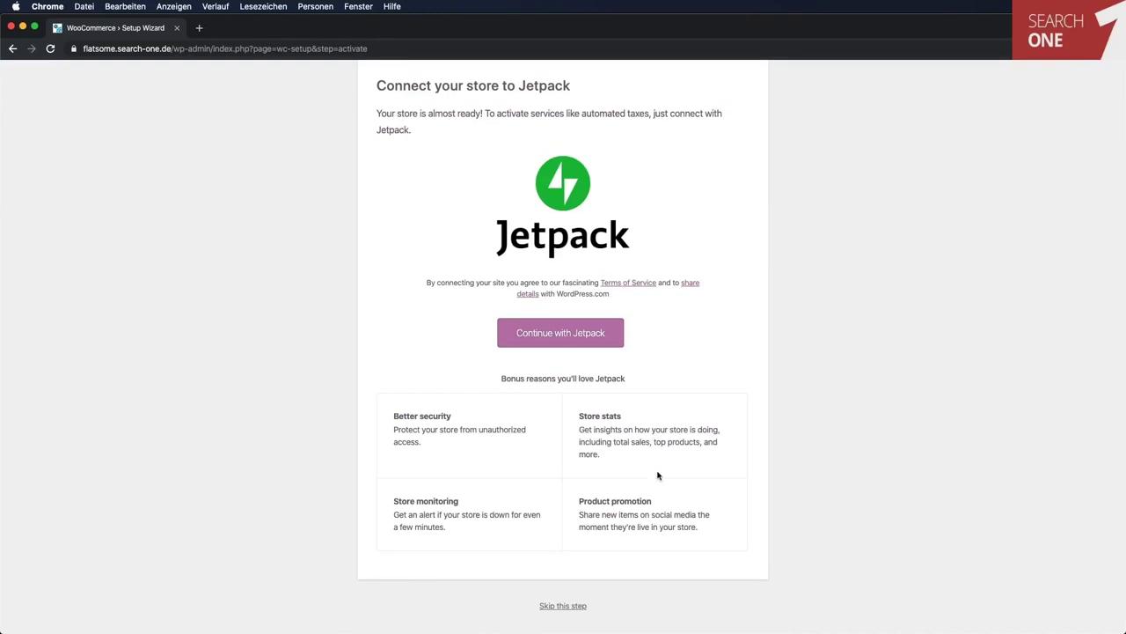
click(563, 605)
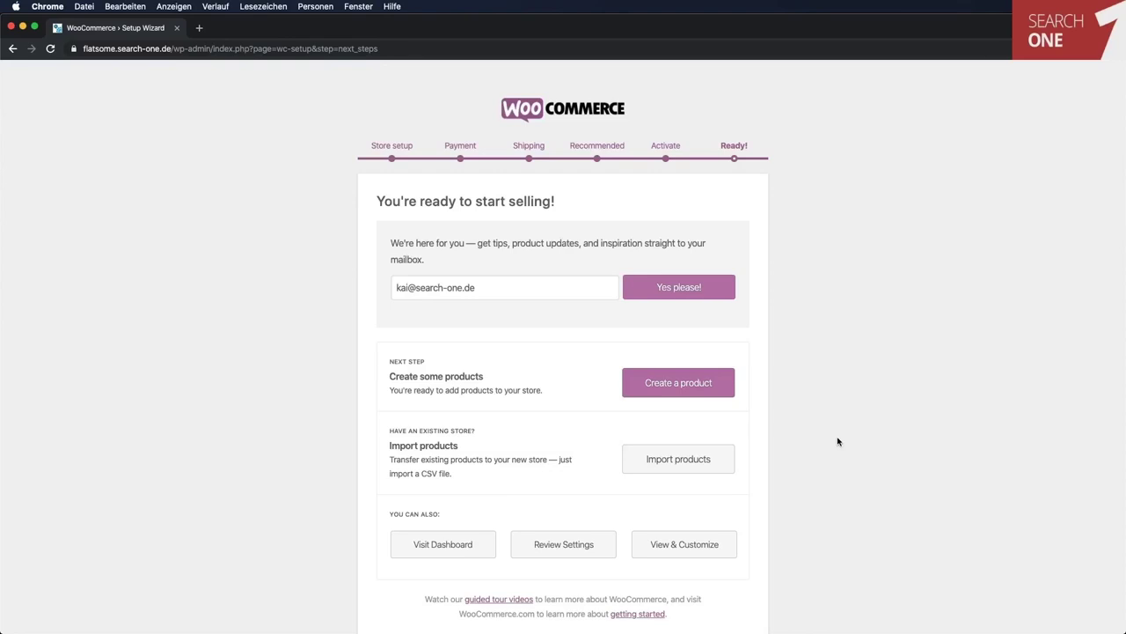
scroll(838, 440, down, 1)
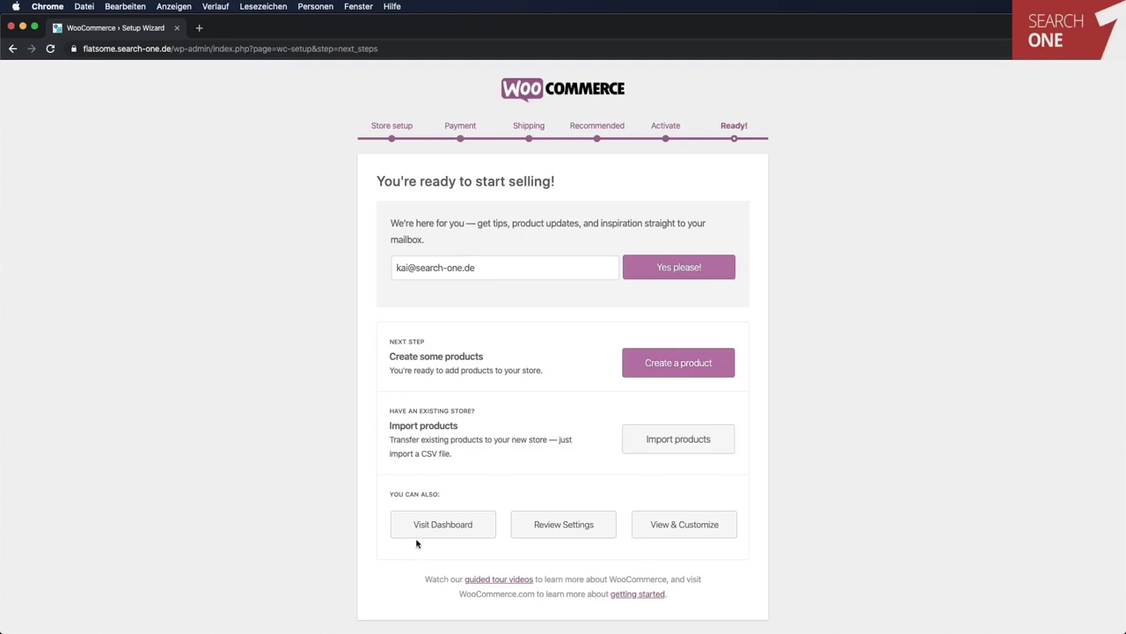
click(455, 532)
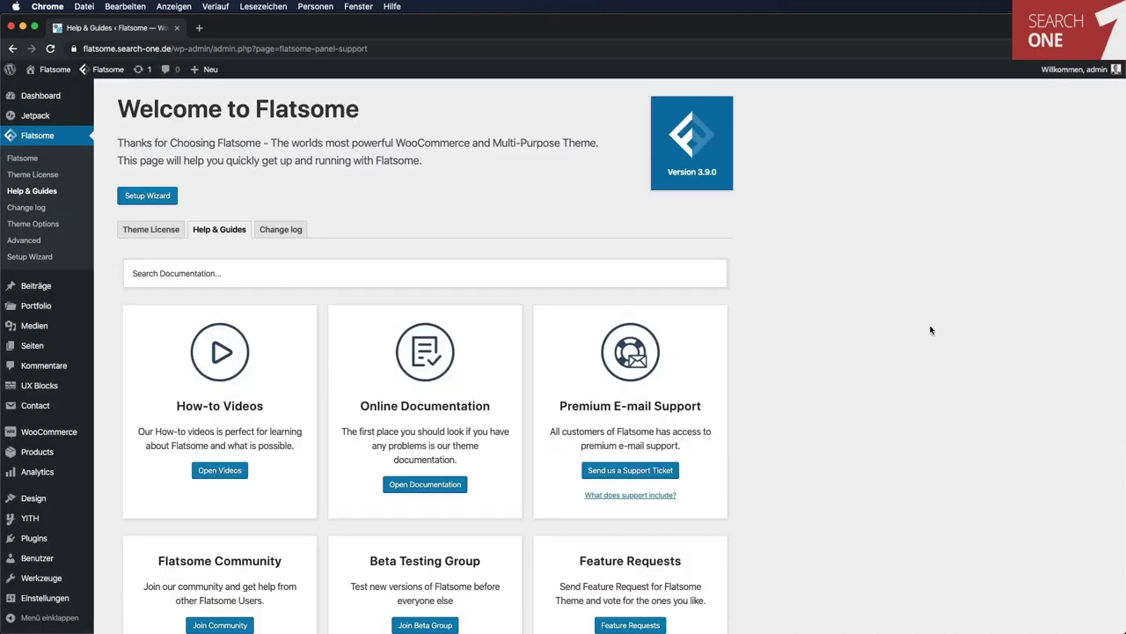
Look over the Flatsome Help & Guides page and open the Flatsome theme options in the Customizer.
scroll(931, 330, down, 1)
scroll(931, 330, down, 2)
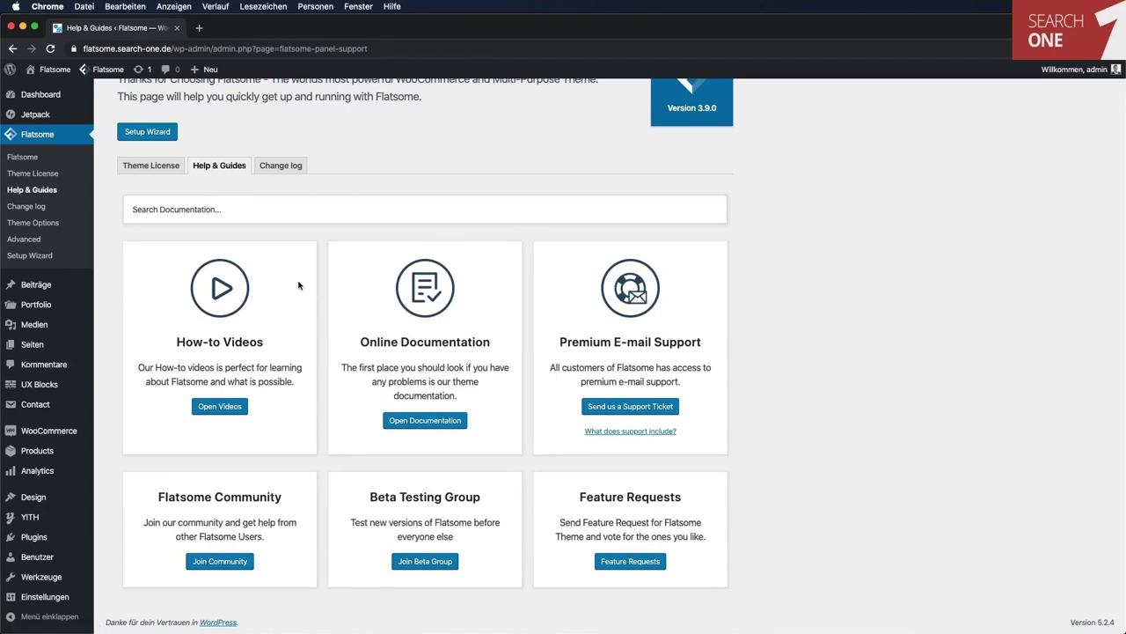
click(41, 225)
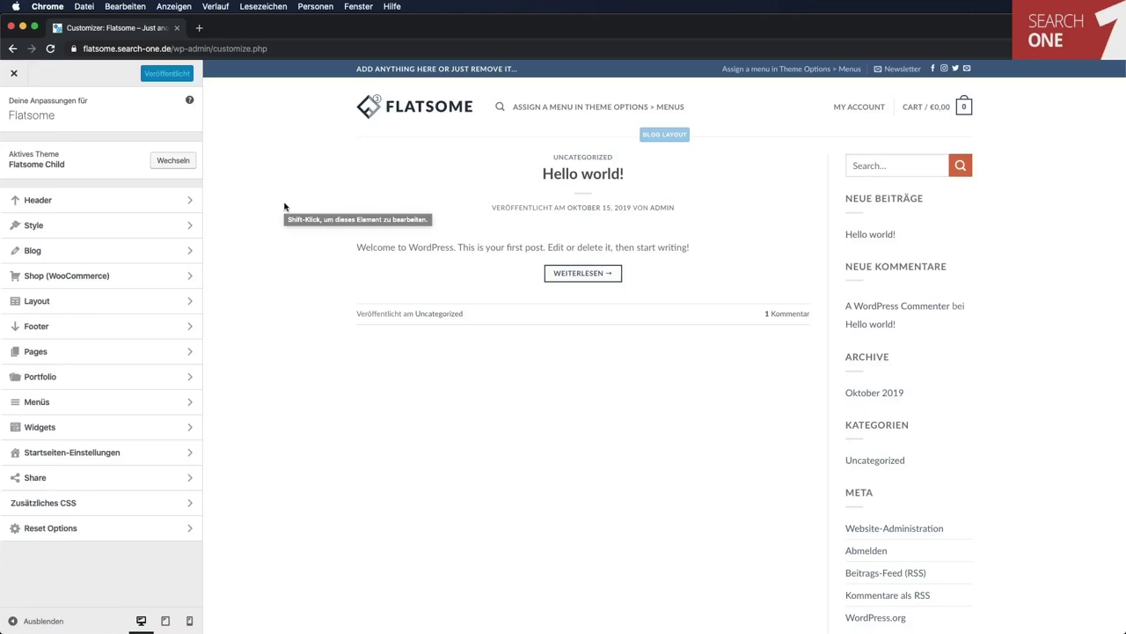
Look over the Header options and open the Typography settings of the Style section.
click(67, 203)
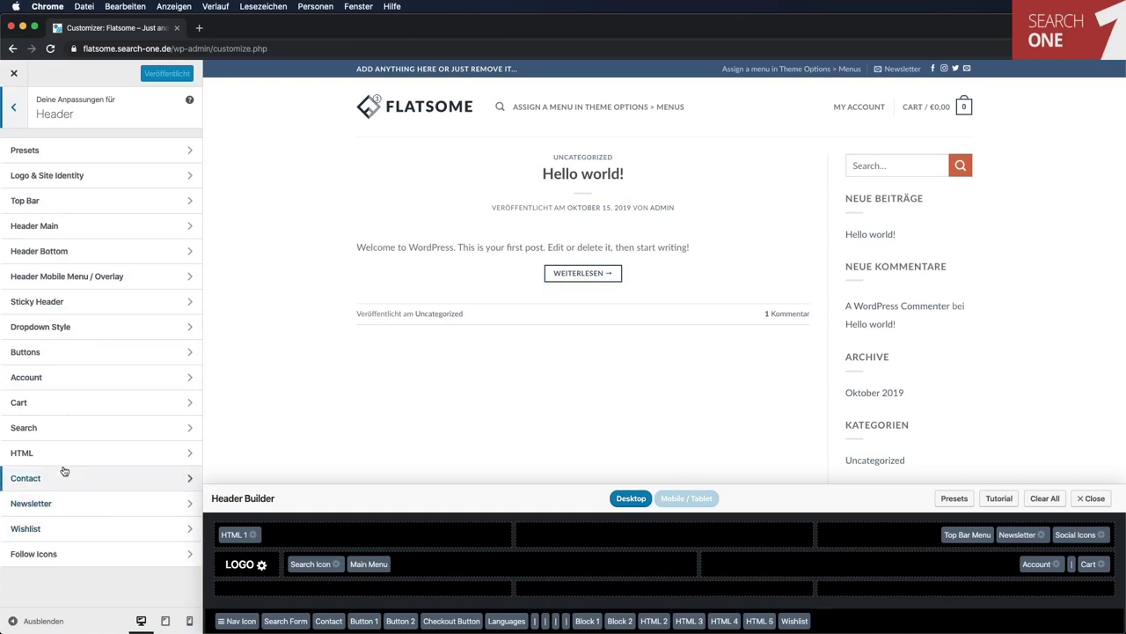
click(14, 108)
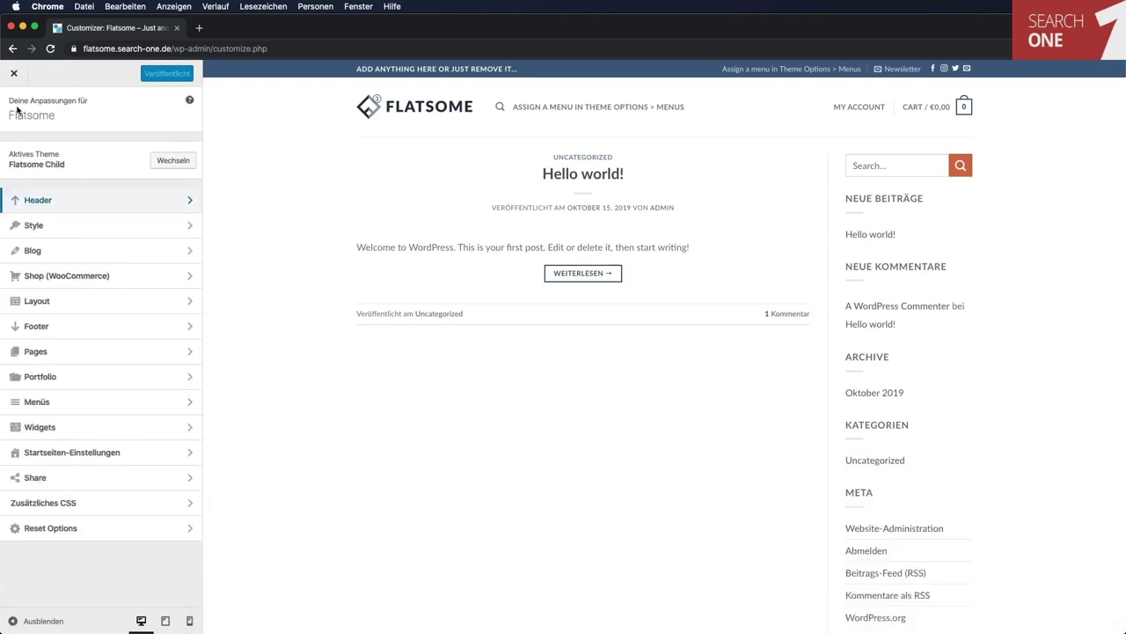
click(37, 226)
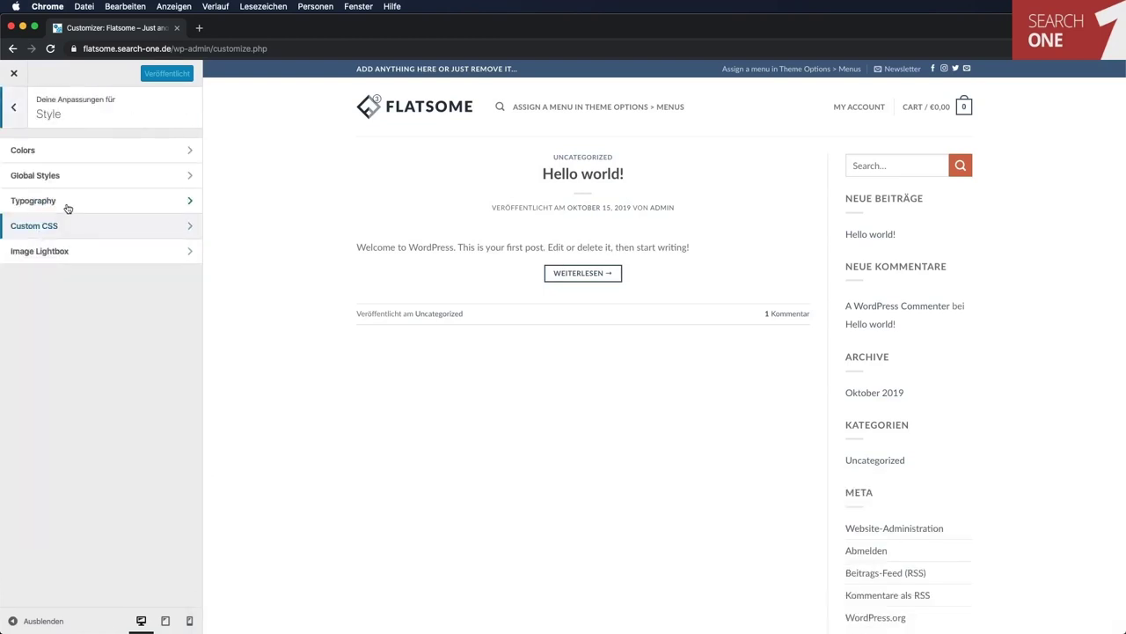
click(68, 204)
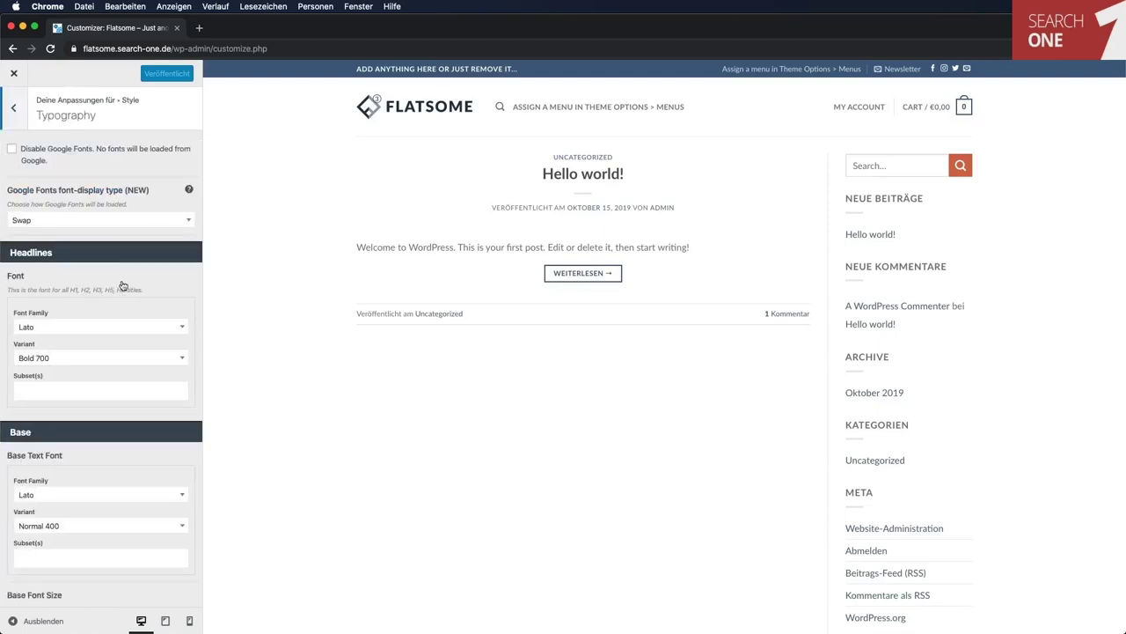
scroll(123, 286, down, 3)
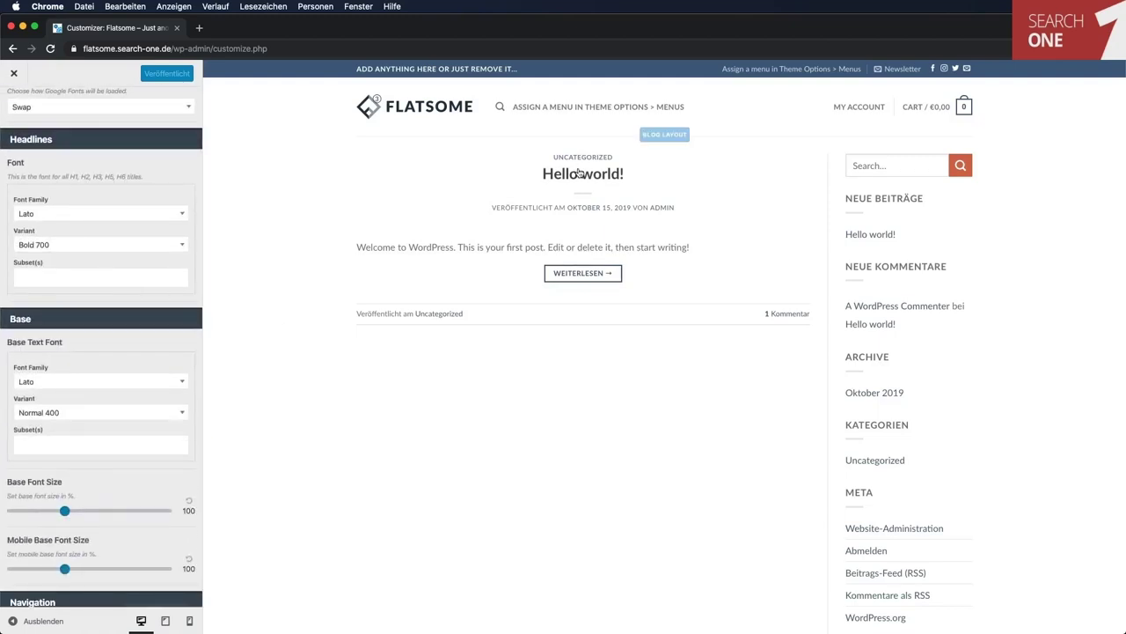
Try Lateef as the headline font family and replace it with Roboto.
click(83, 214)
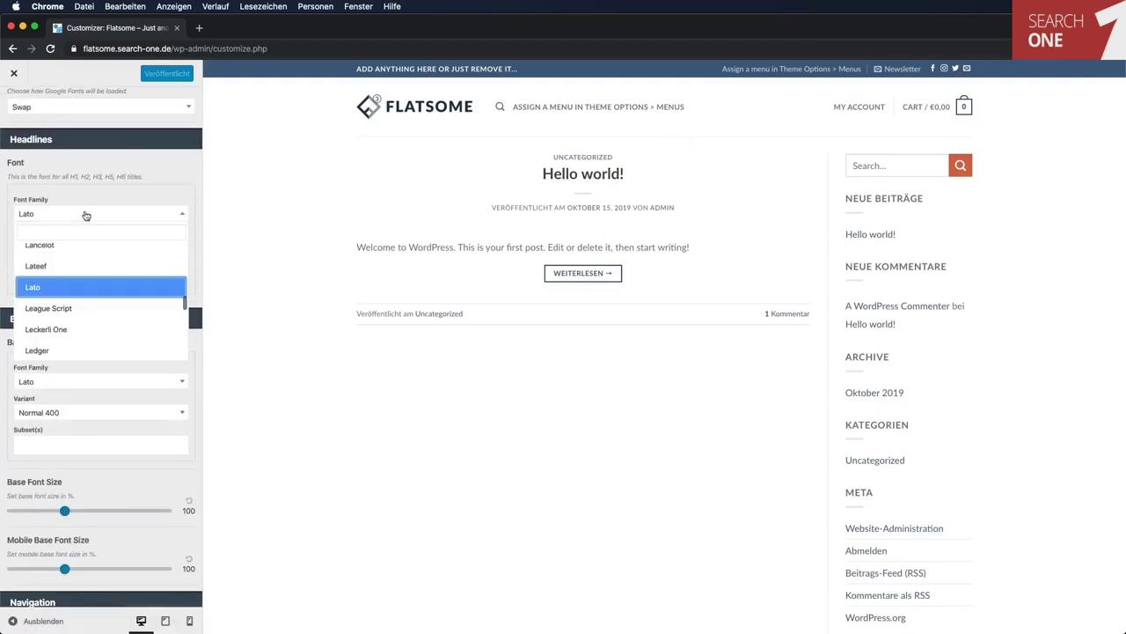
click(56, 267)
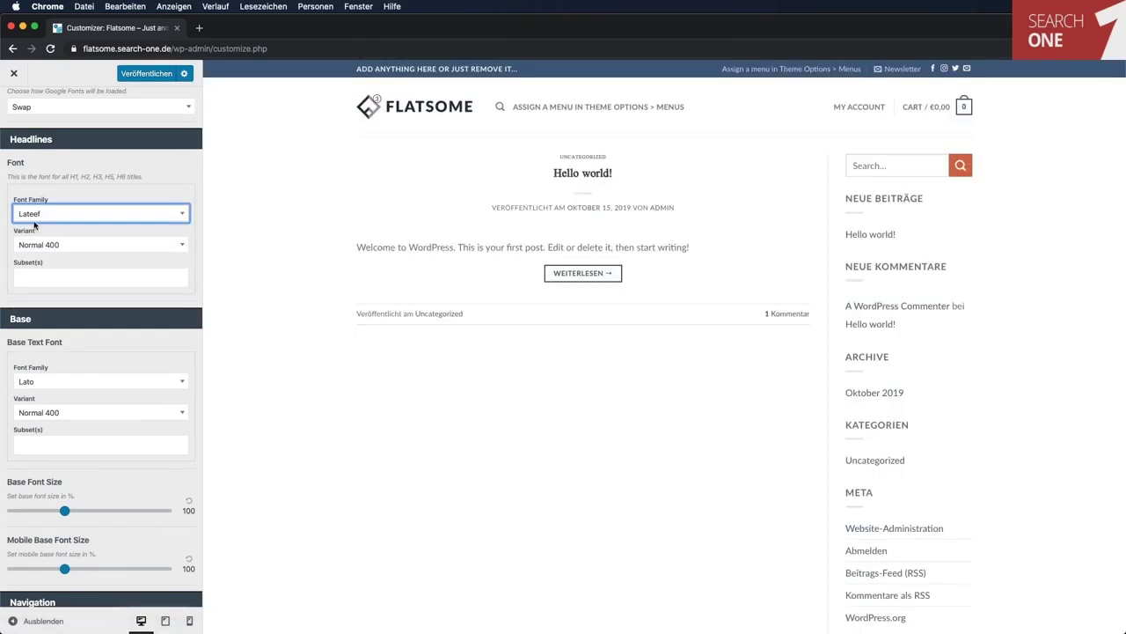
click(23, 217)
click(51, 231)
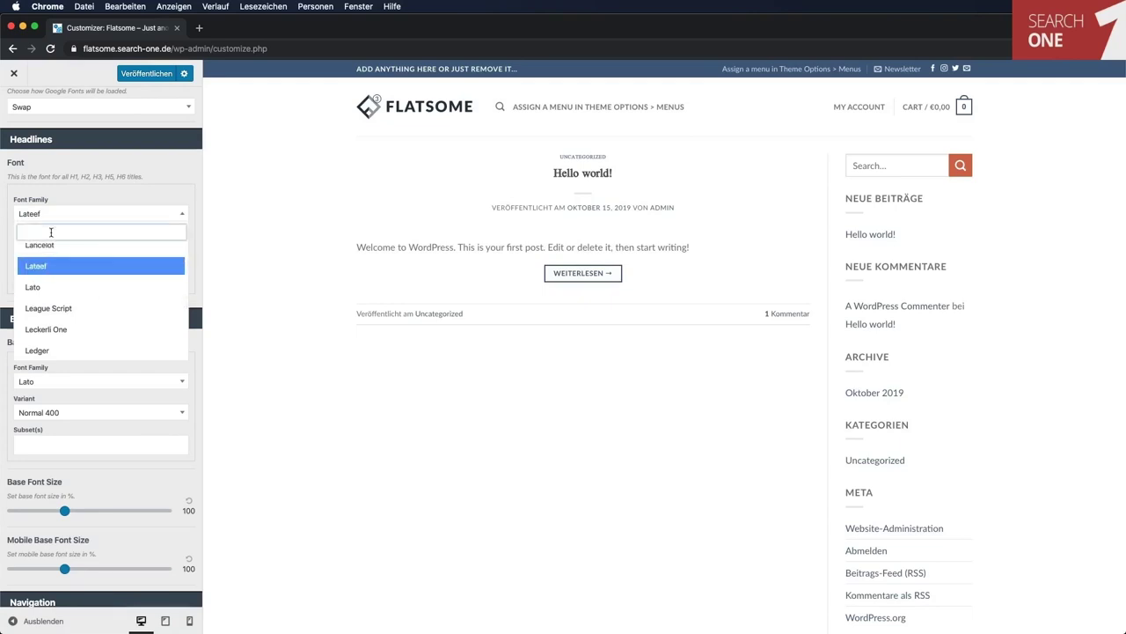
text(roboto)
key(Return)
Set the base text font family to Roboto.
click(101, 381)
text(roboto)
key(Return)
Increase the desktop base font size to 126 percent.
scroll(337, 409, down, 2)
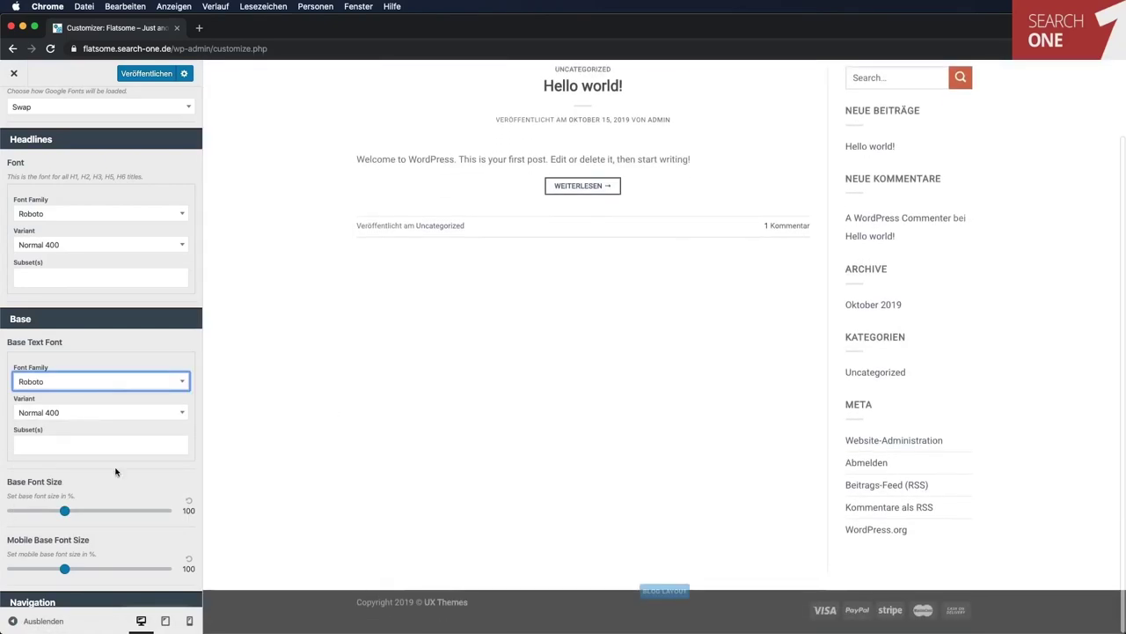
scroll(115, 471, down, 2)
scroll(116, 472, up, 1)
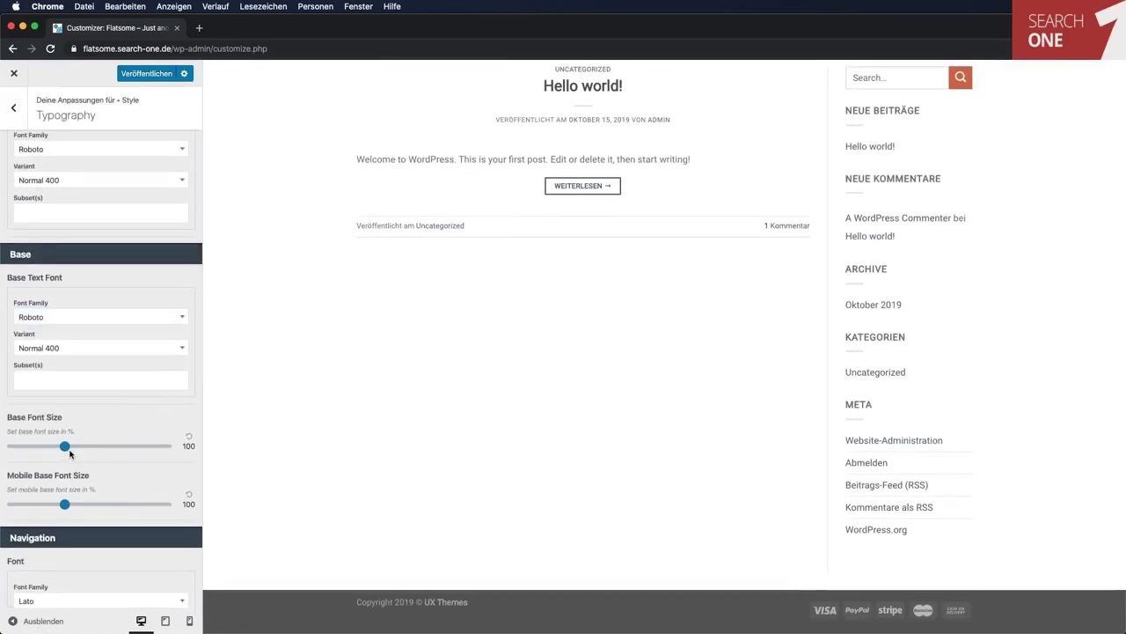
mouse_move(69, 451)
mouse_down()
mouse_move(98, 452)
mouse_move(89, 452)
mouse_up()
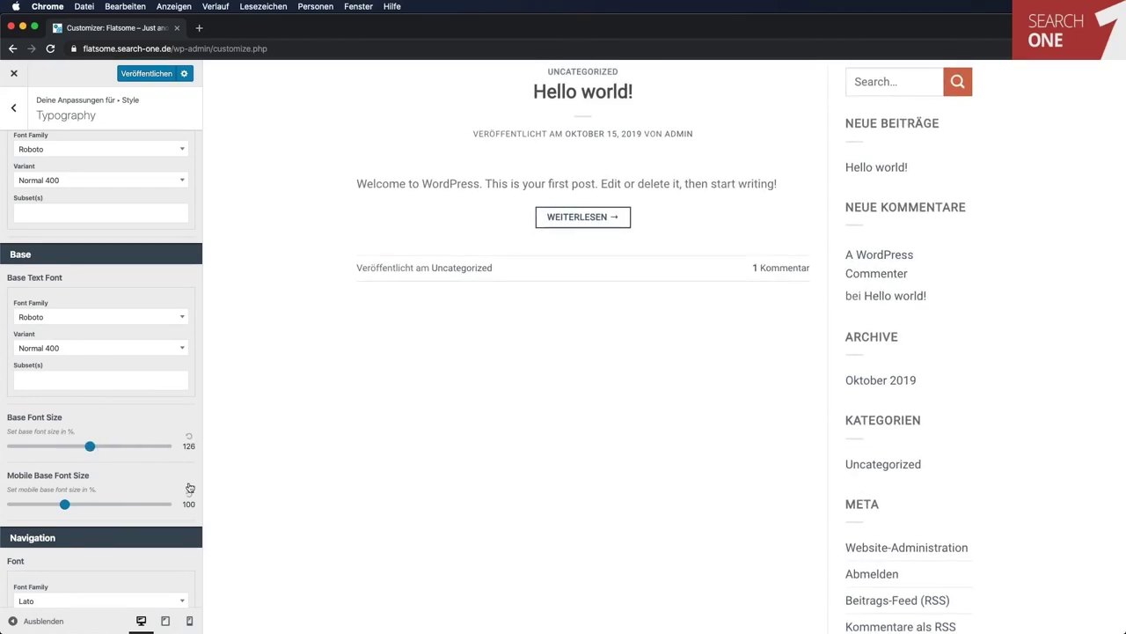
Look over the remaining typography settings, publish the changes and close the Customizer.
scroll(195, 482, down, 10)
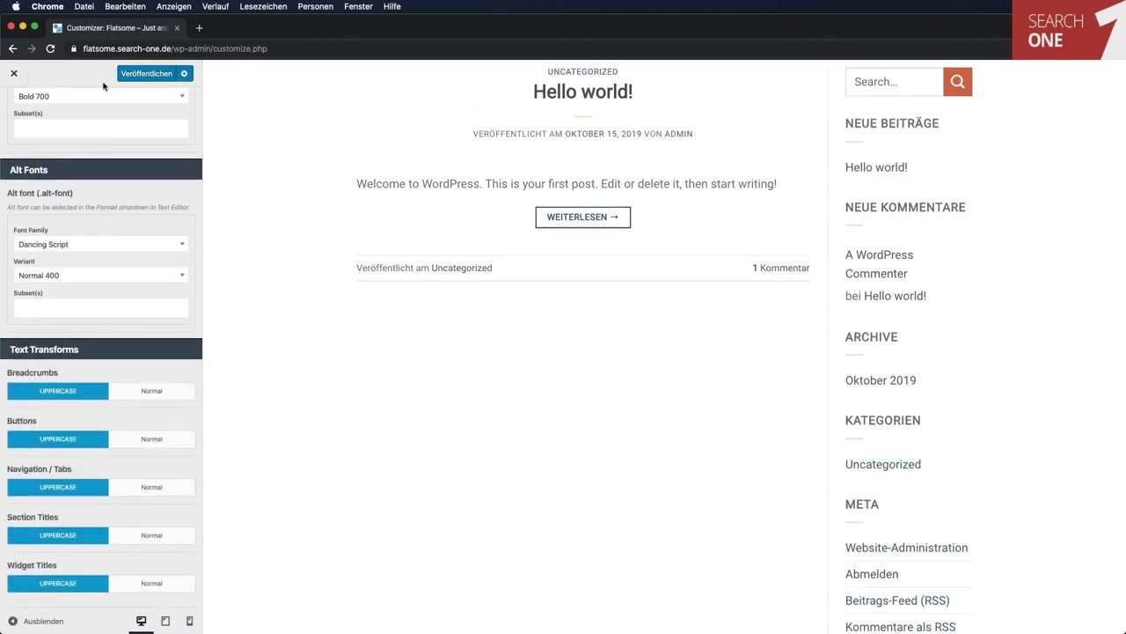
click(150, 77)
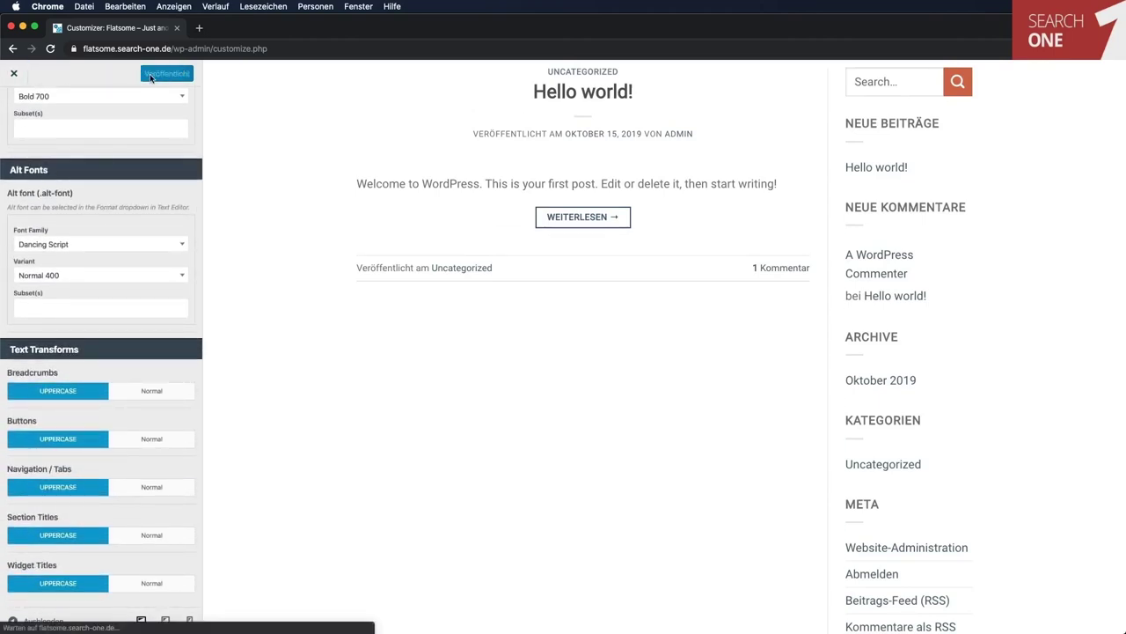
click(14, 74)
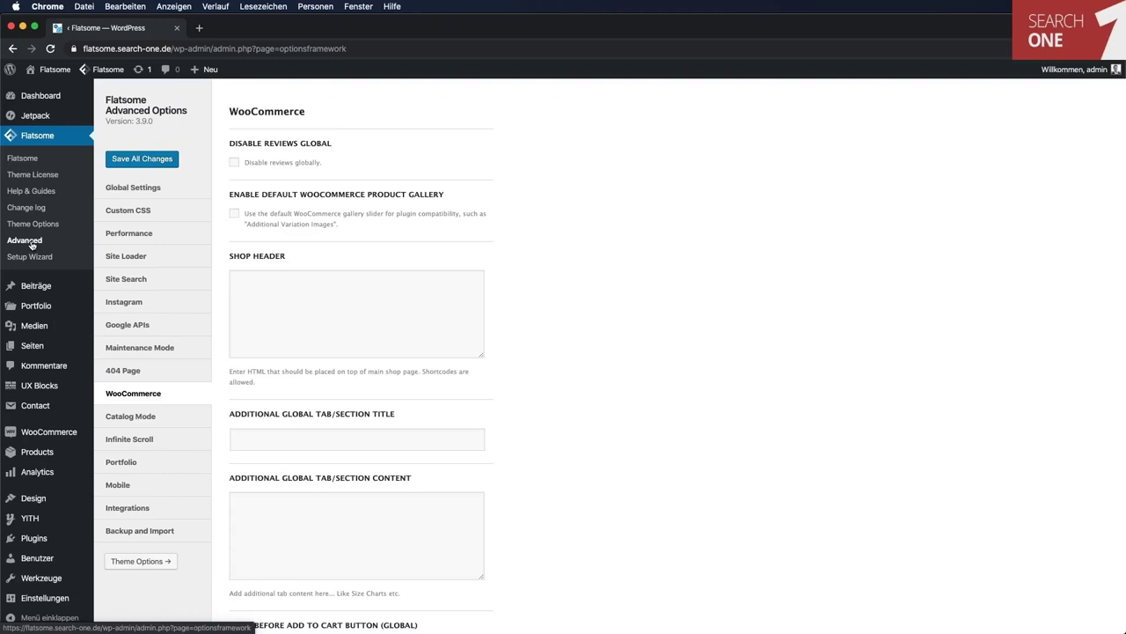
Look over the Custom CSS, Performance, Site Loader, Site Search and Maintenance Mode sections of Flatsome's advanced options.
click(141, 212)
click(145, 232)
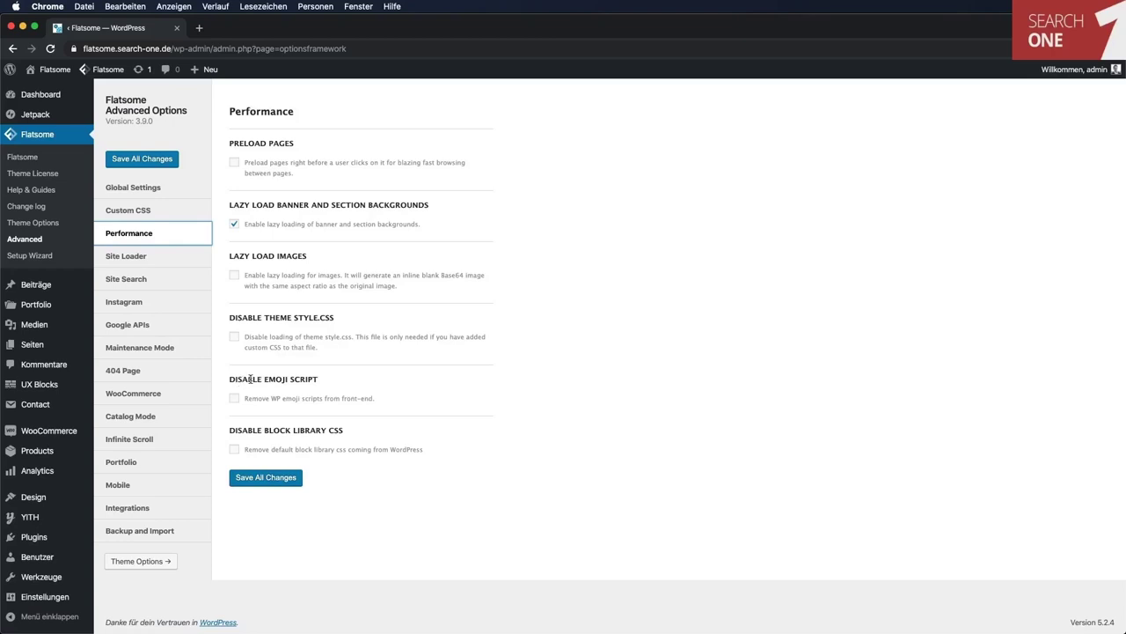
click(139, 257)
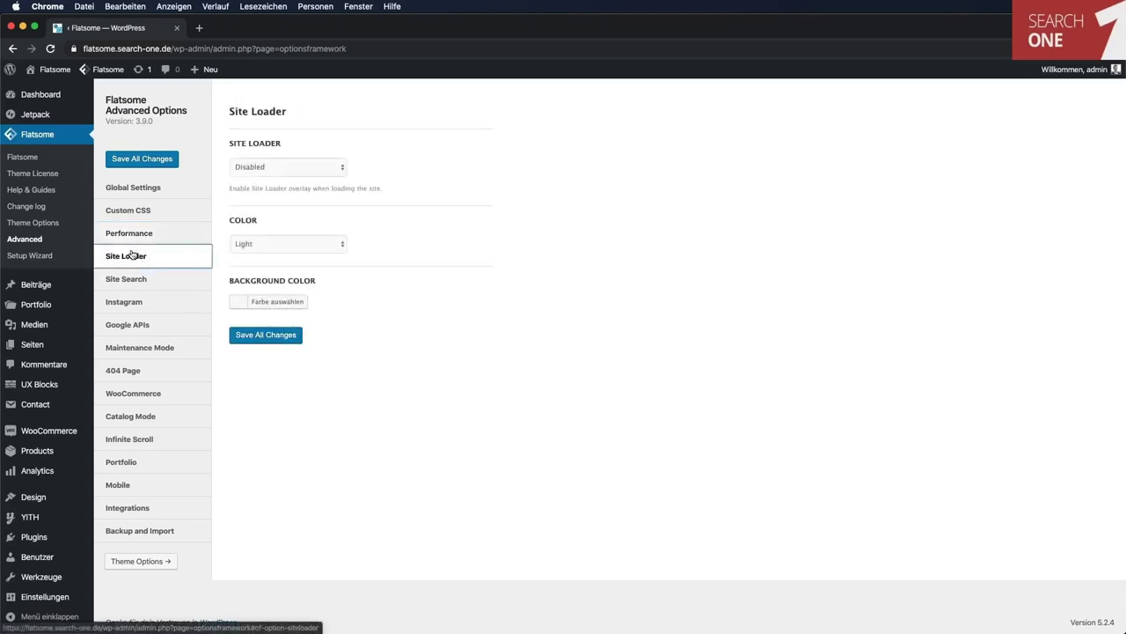
click(141, 279)
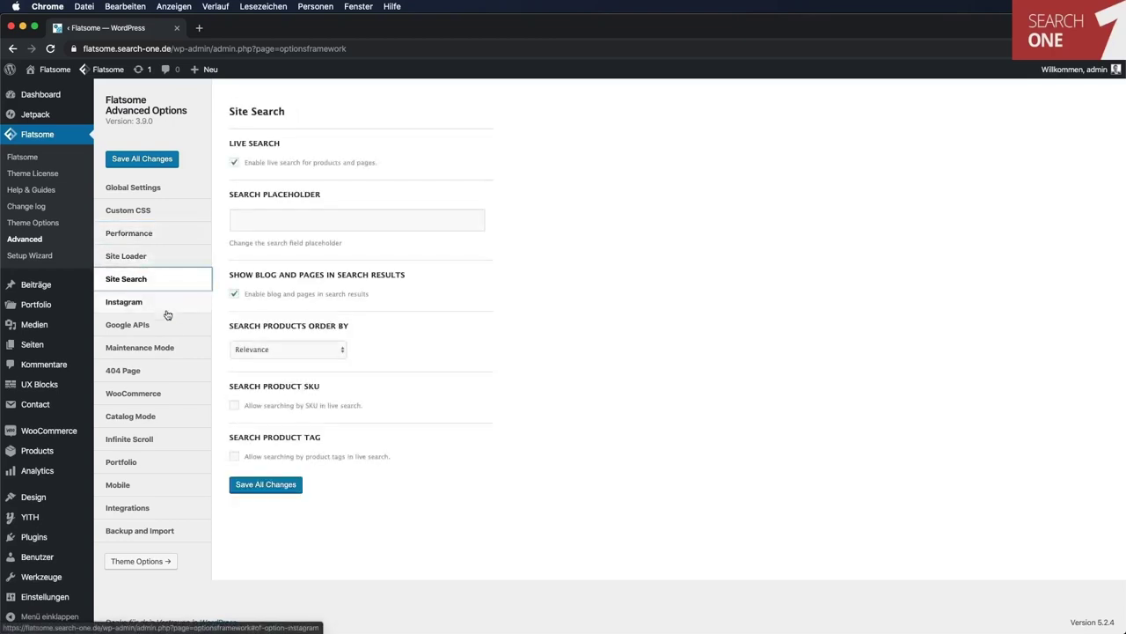
click(160, 348)
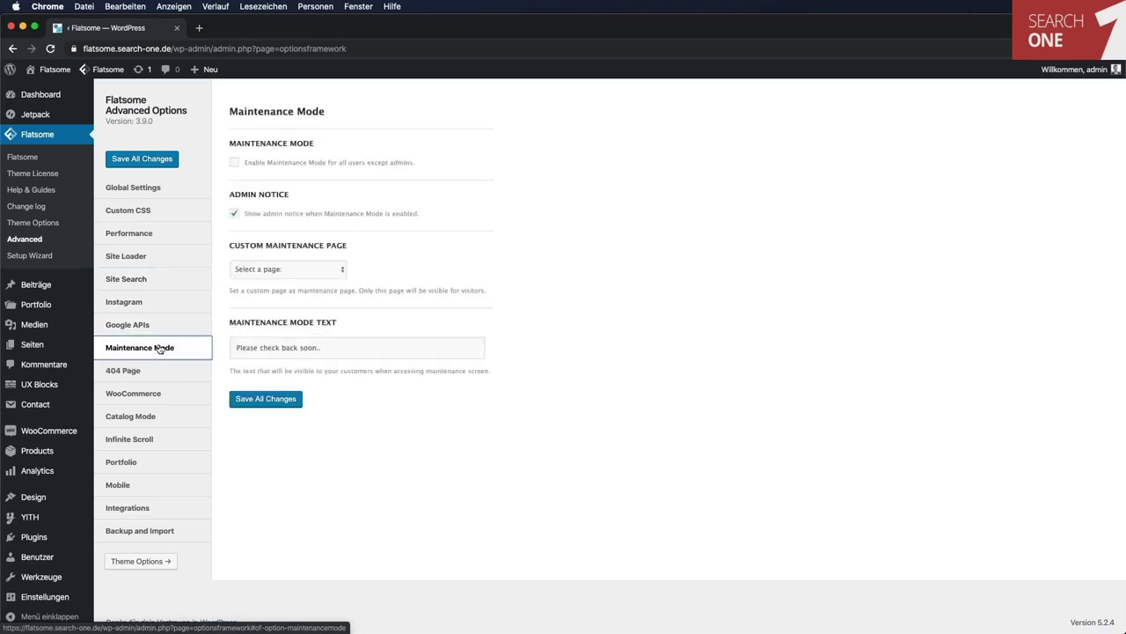
Examine the WooCommerce section of the advanced options, including reviews, product gallery, shop header, global tab and add-to-cart HTML settings.
click(149, 393)
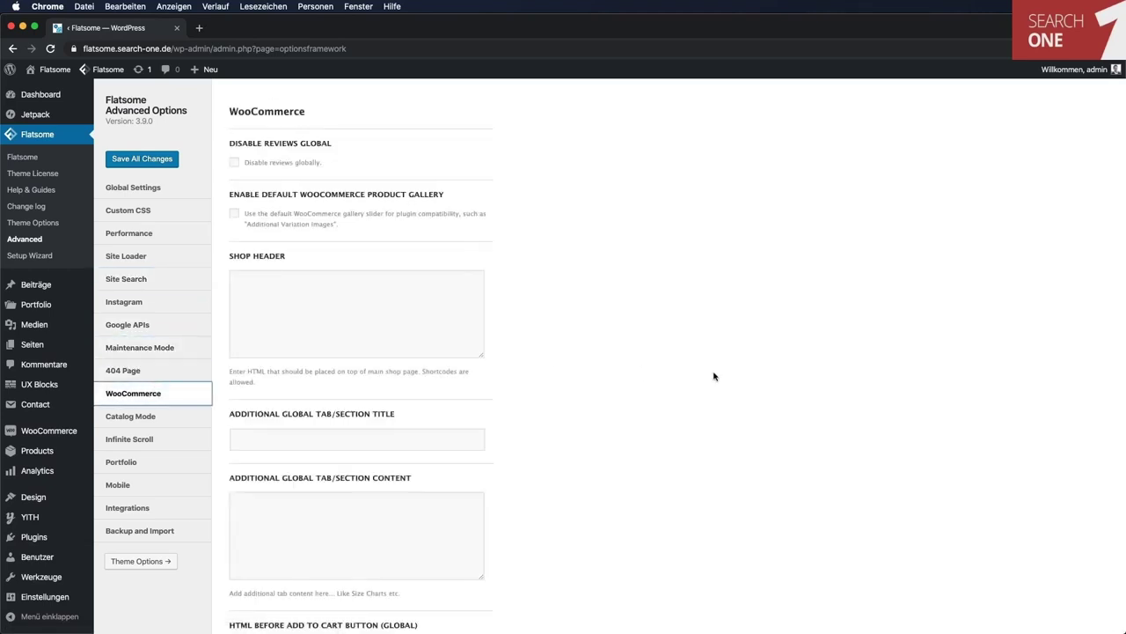
scroll(714, 375, down, 5)
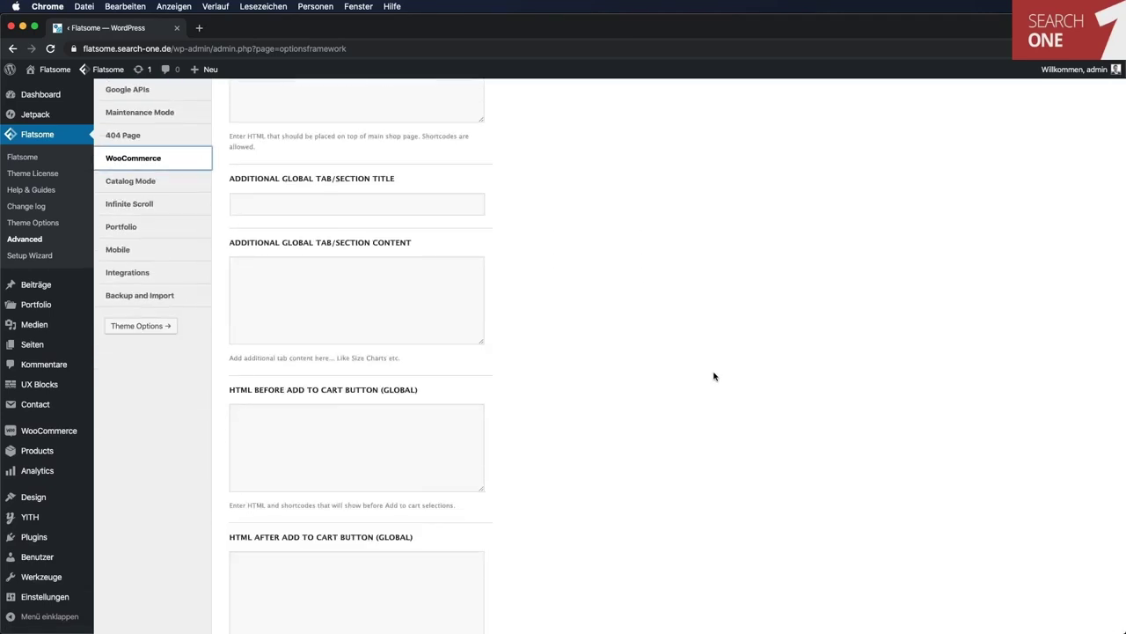
scroll(713, 376, down, 4)
scroll(713, 376, up, 10)
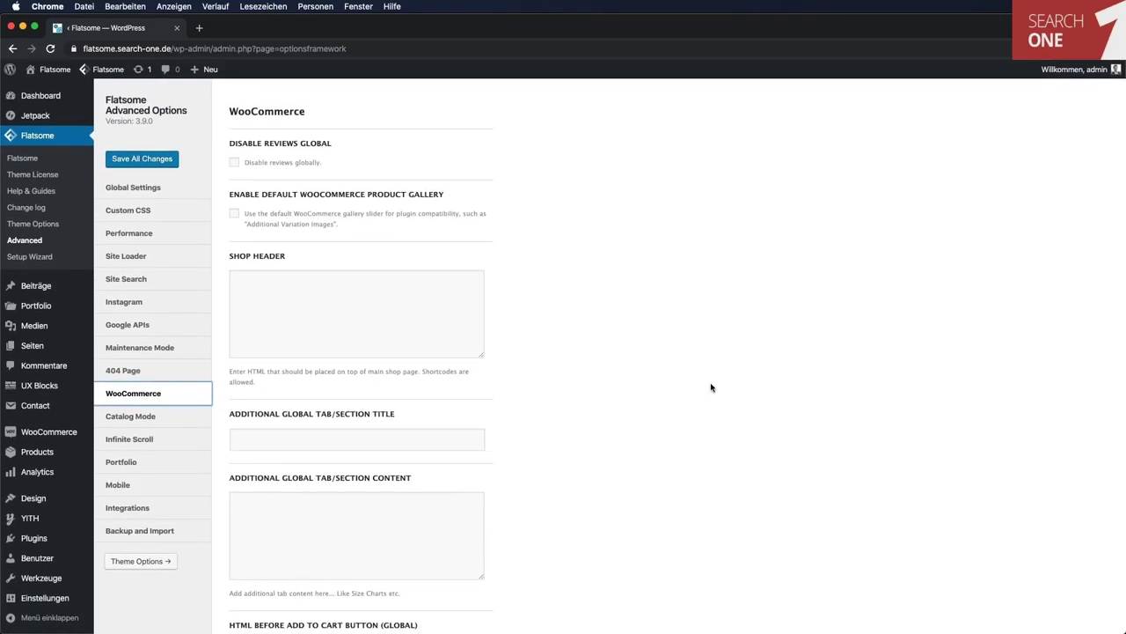
scroll(711, 387, down, 1)
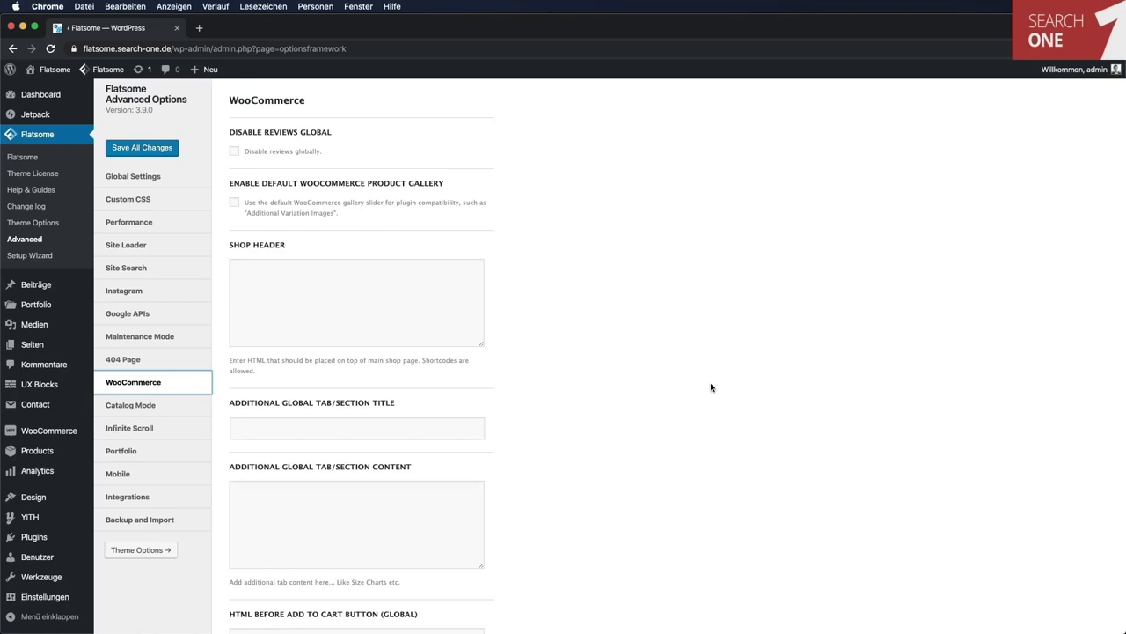
scroll(711, 387, down, 2)
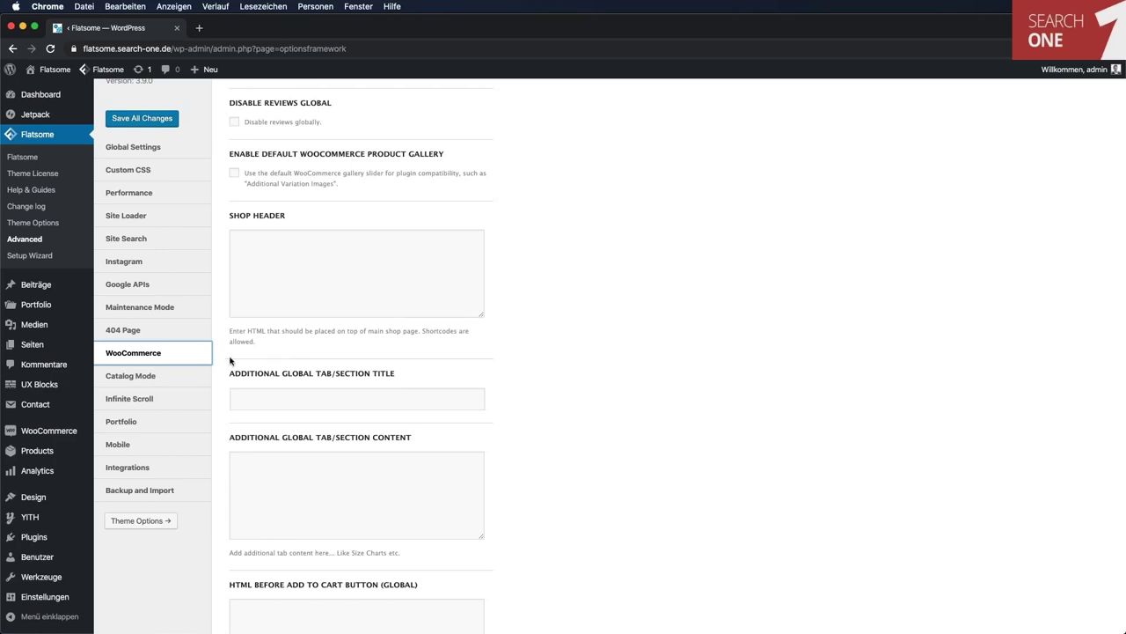
Look over the Catalog Mode, Infinite Scroll, Portfolio and Mobile sections of the advanced options.
click(155, 379)
click(140, 399)
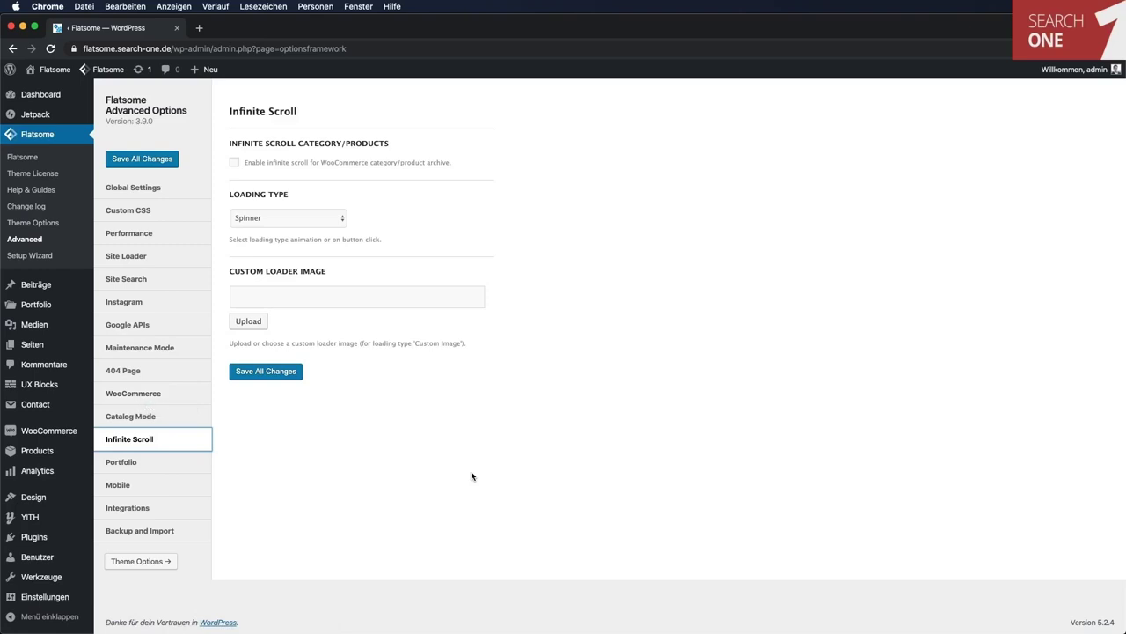
click(139, 462)
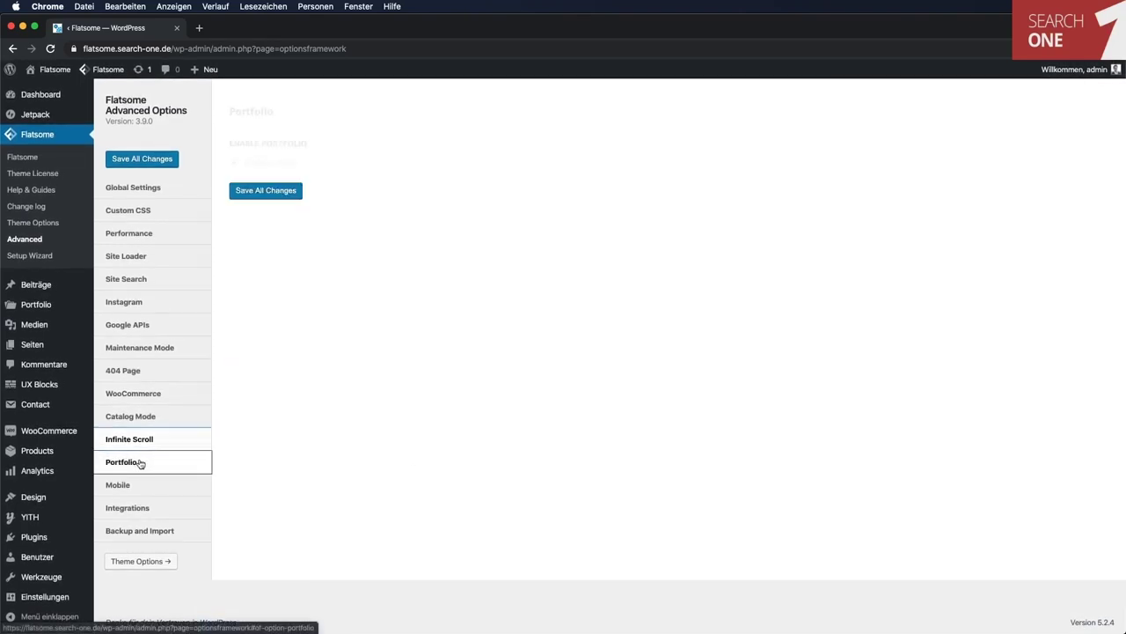
click(145, 486)
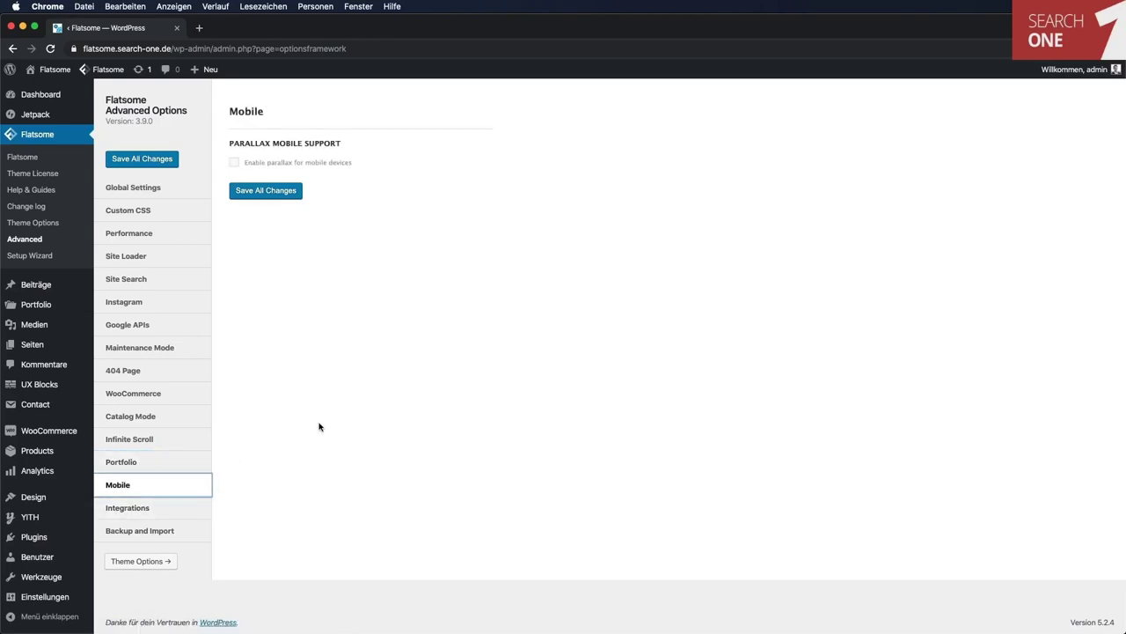
Start the Flatsome setup wizard, create and activate the child theme titled Flatsome Child, and continue.
click(37, 256)
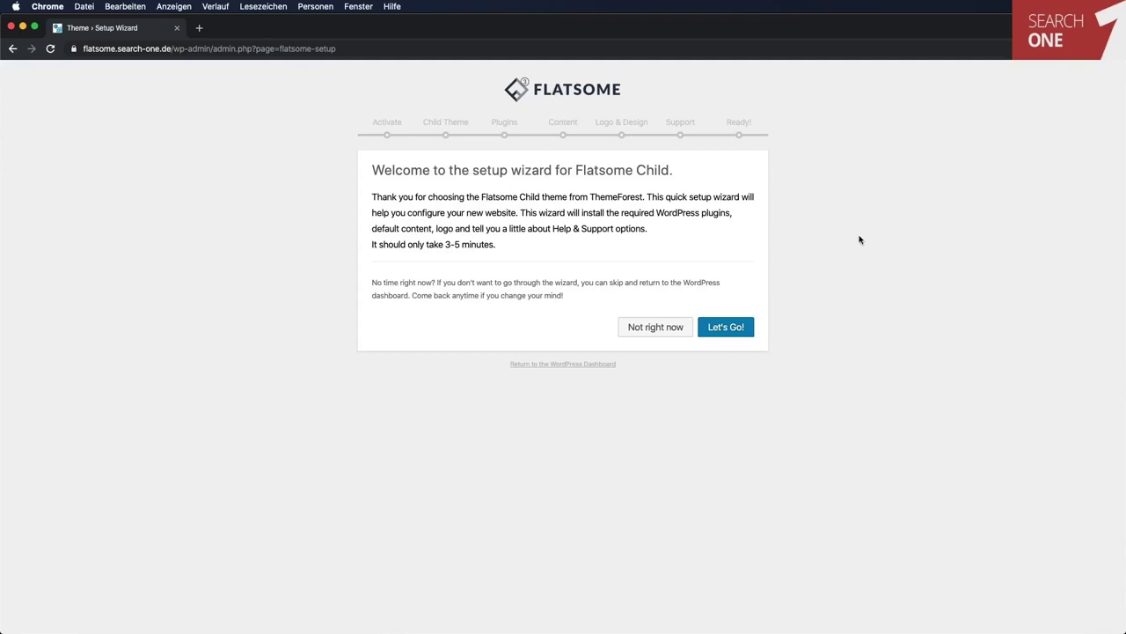
click(741, 328)
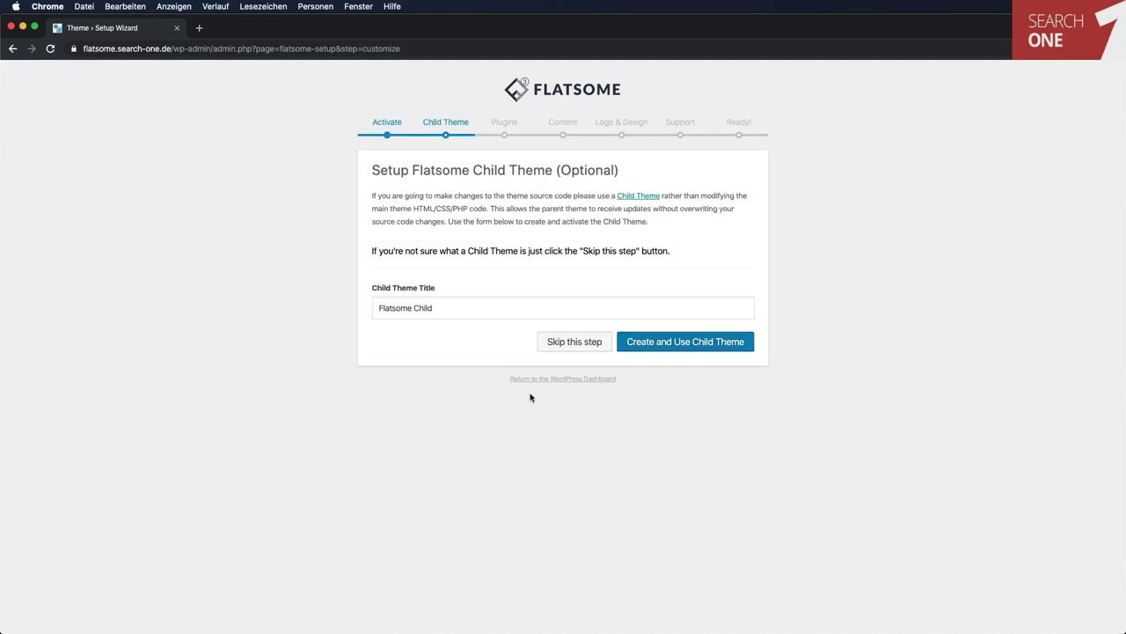
drag(377, 308, 519, 310)
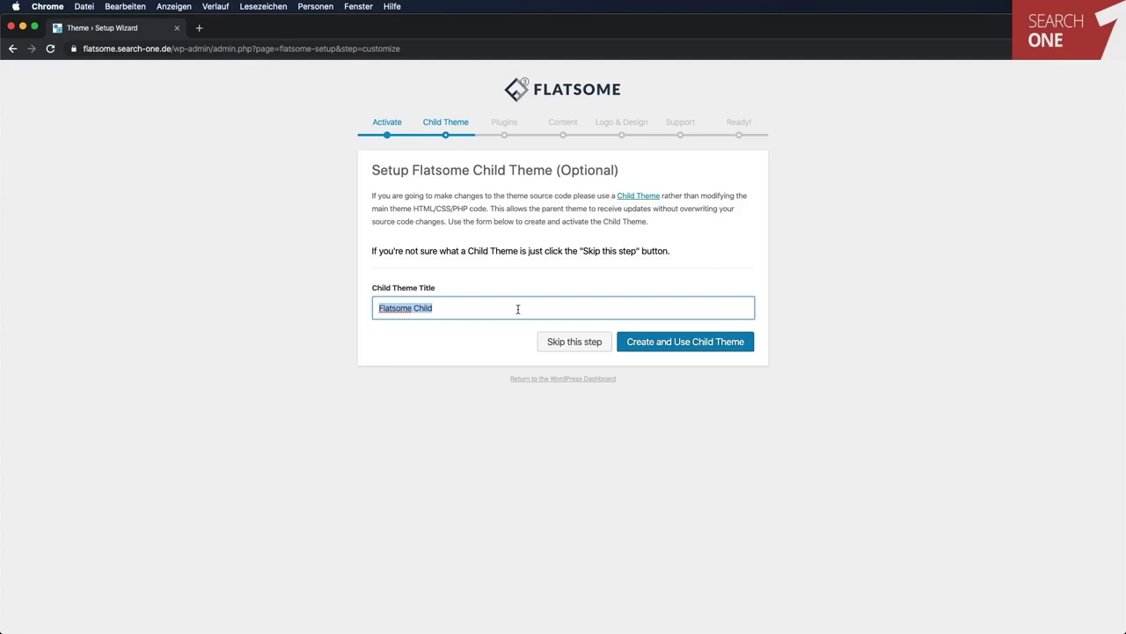
click(683, 350)
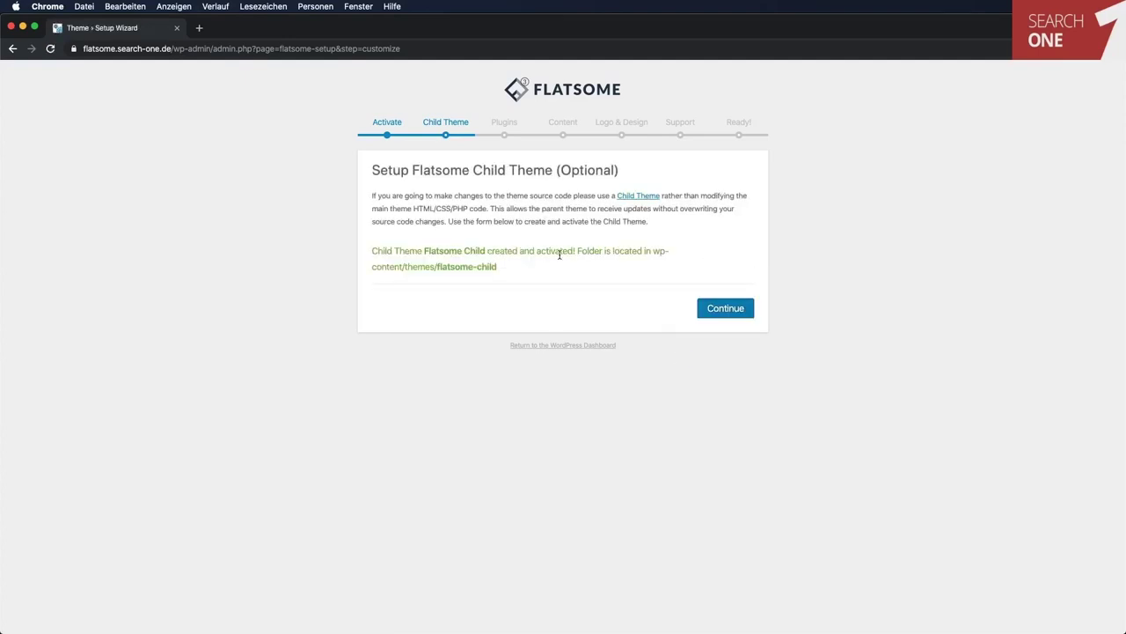
click(729, 307)
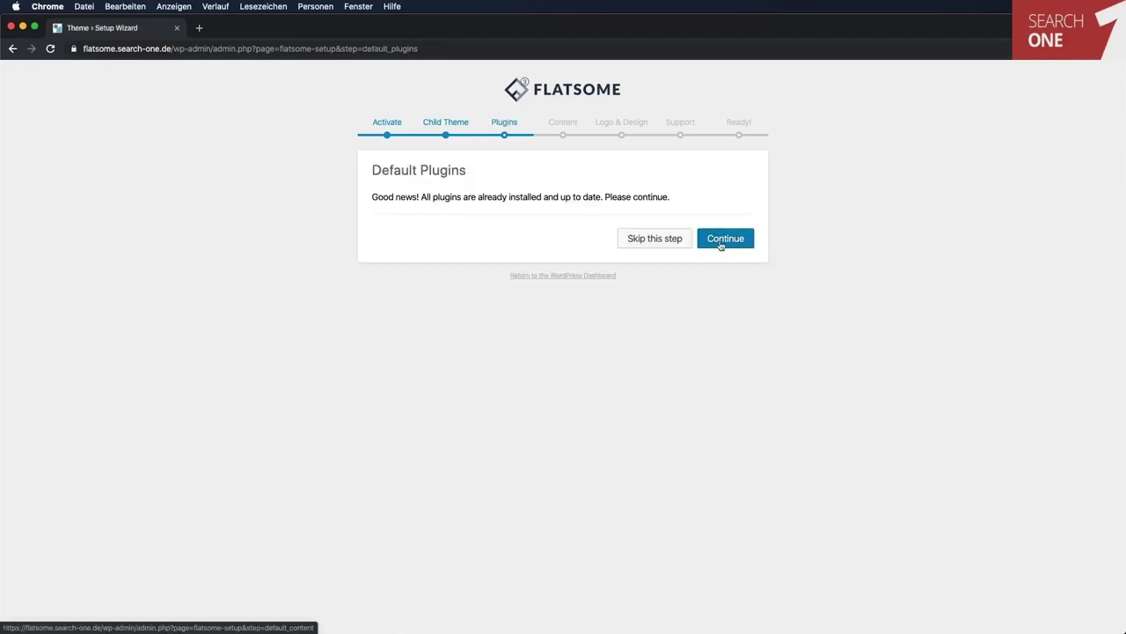
Continue past the default plugins and install the demo content with all items selected.
click(721, 246)
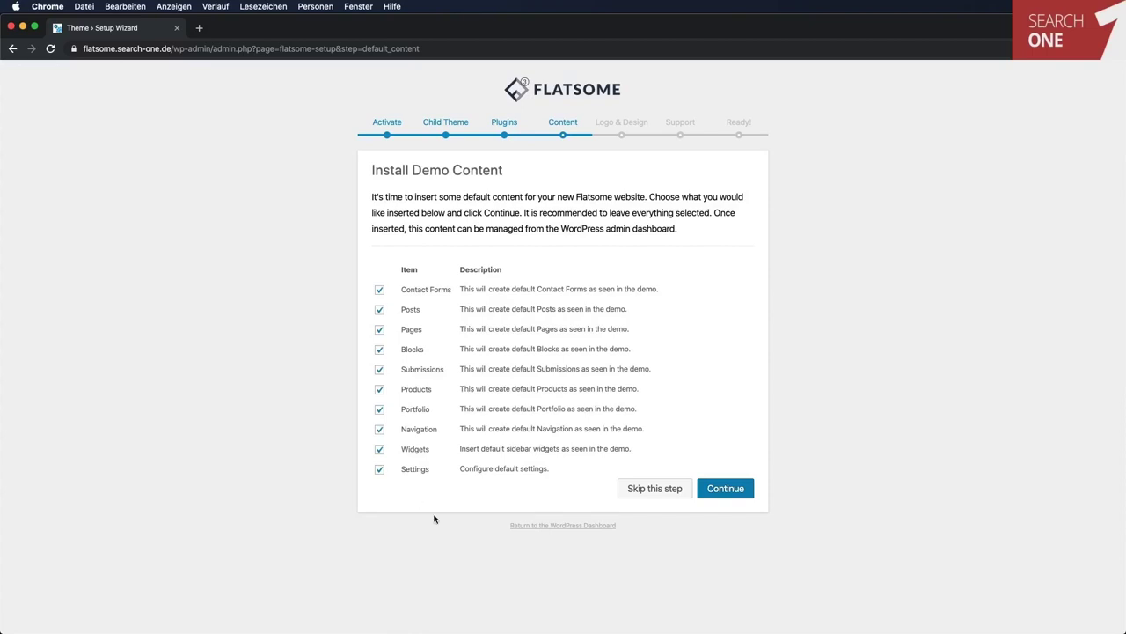
click(717, 490)
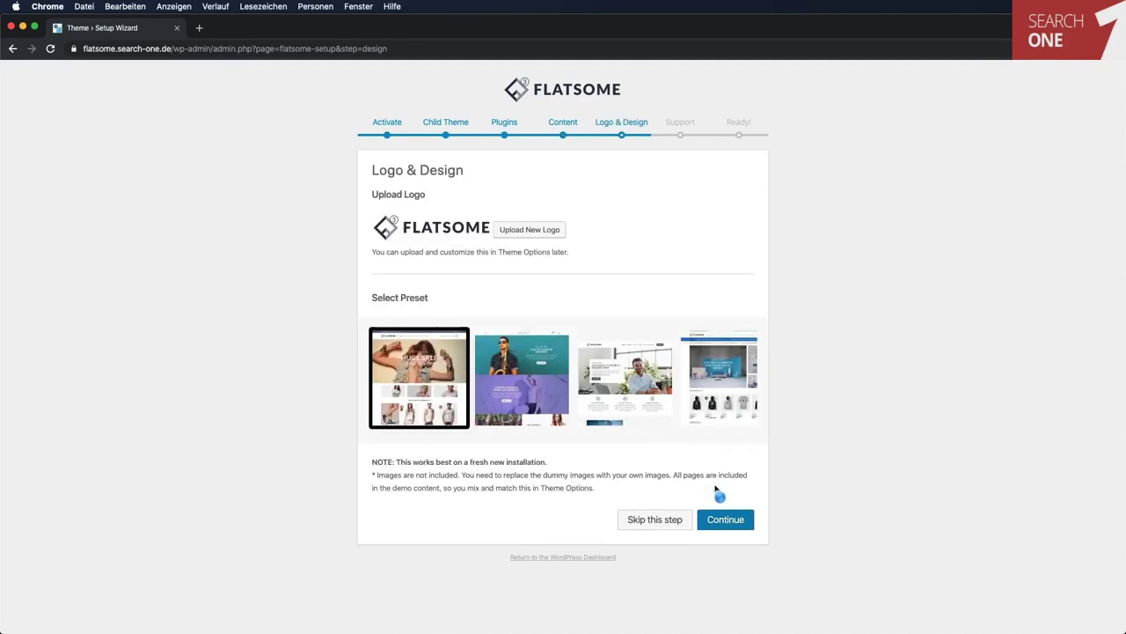
Upload the red Search One image as the new logo and select it for the theme.
click(539, 229)
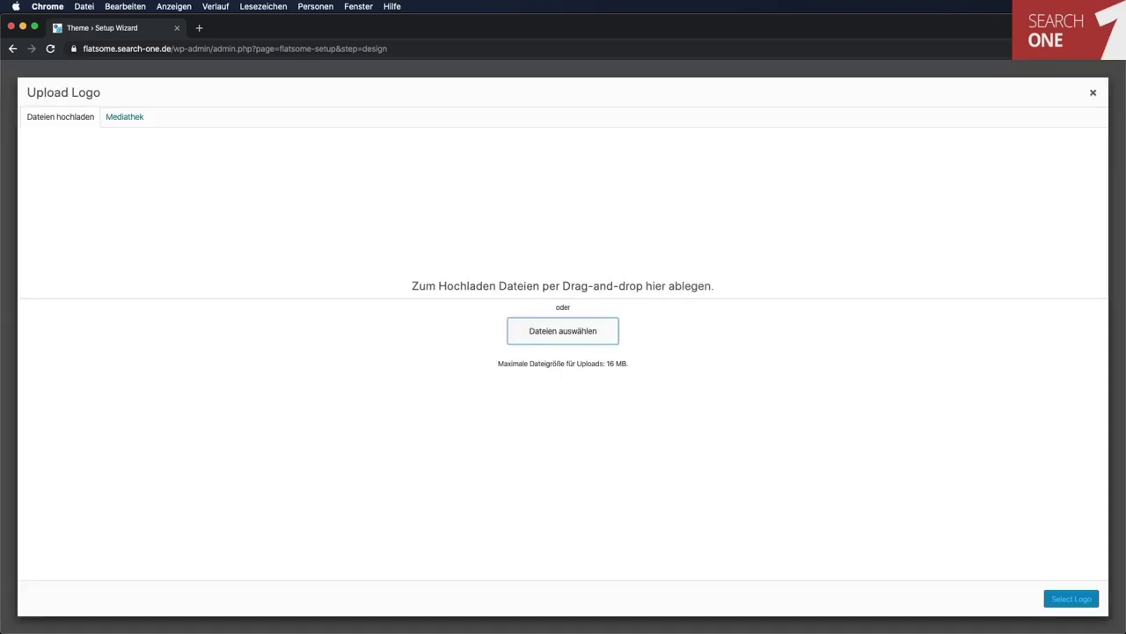
key(space)
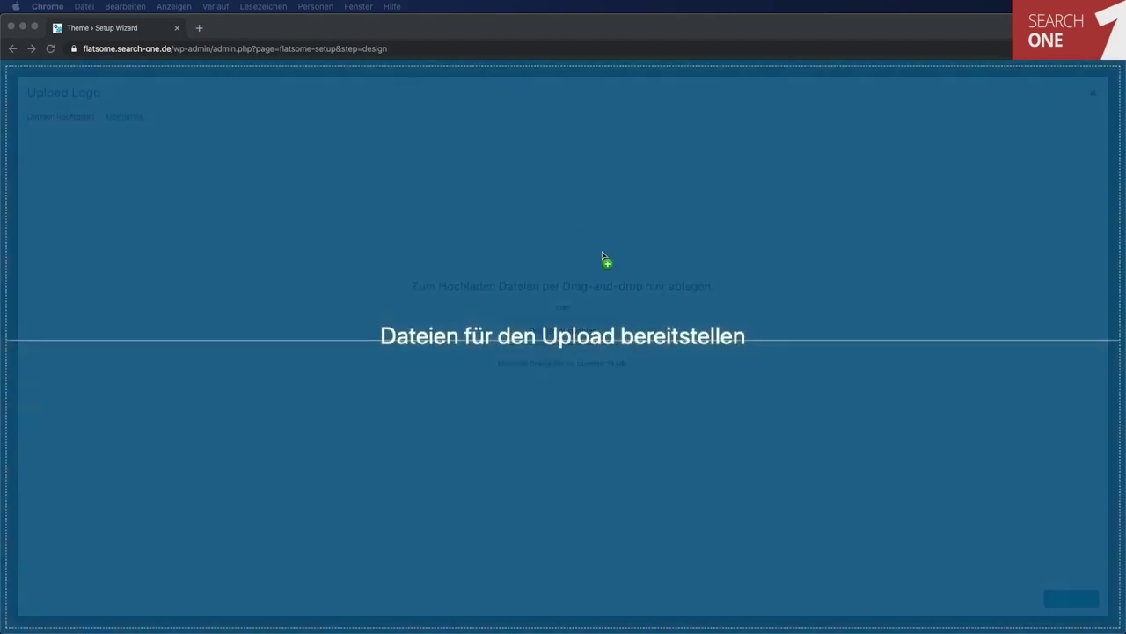
drag(603, 259, 602, 250)
click(1076, 601)
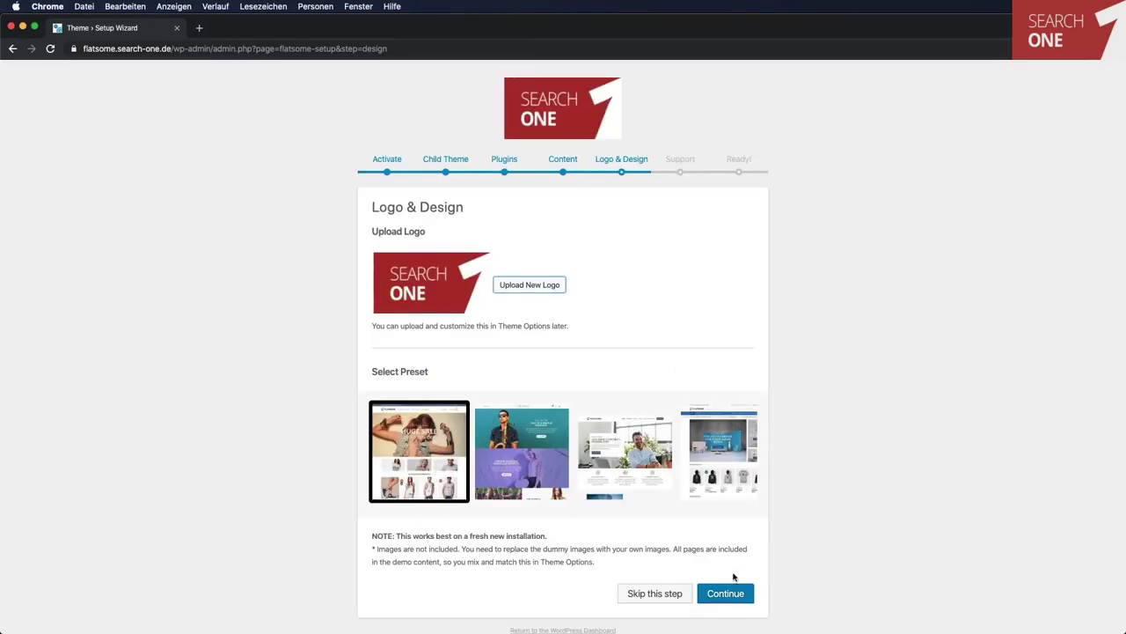
Continue with the first design preset, agree to the support terms, and view the new website.
click(716, 594)
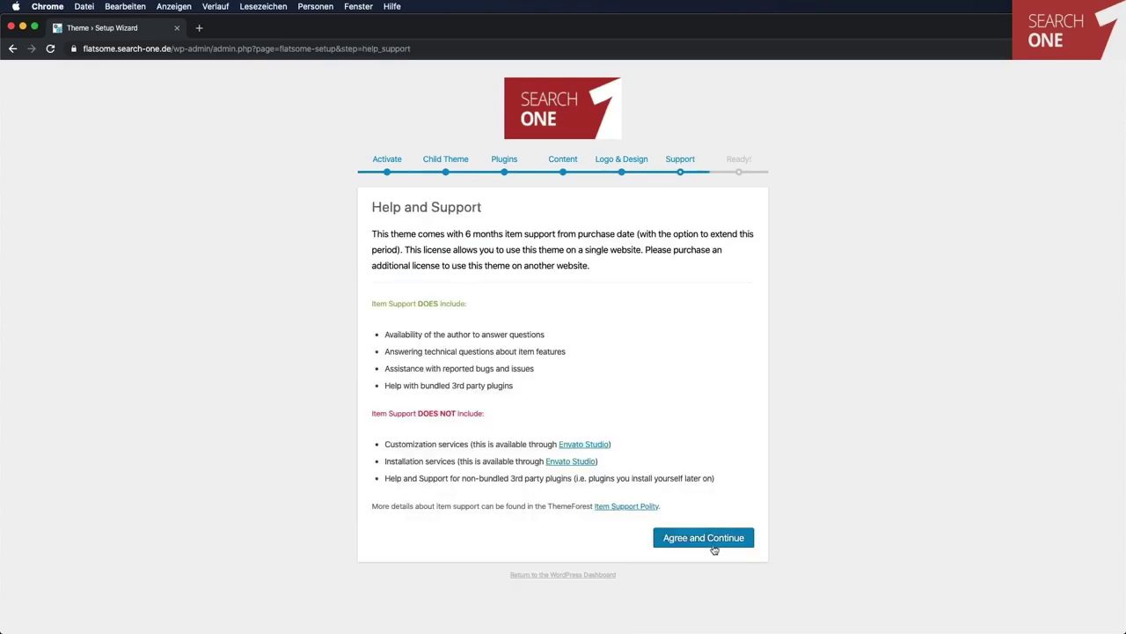
click(714, 543)
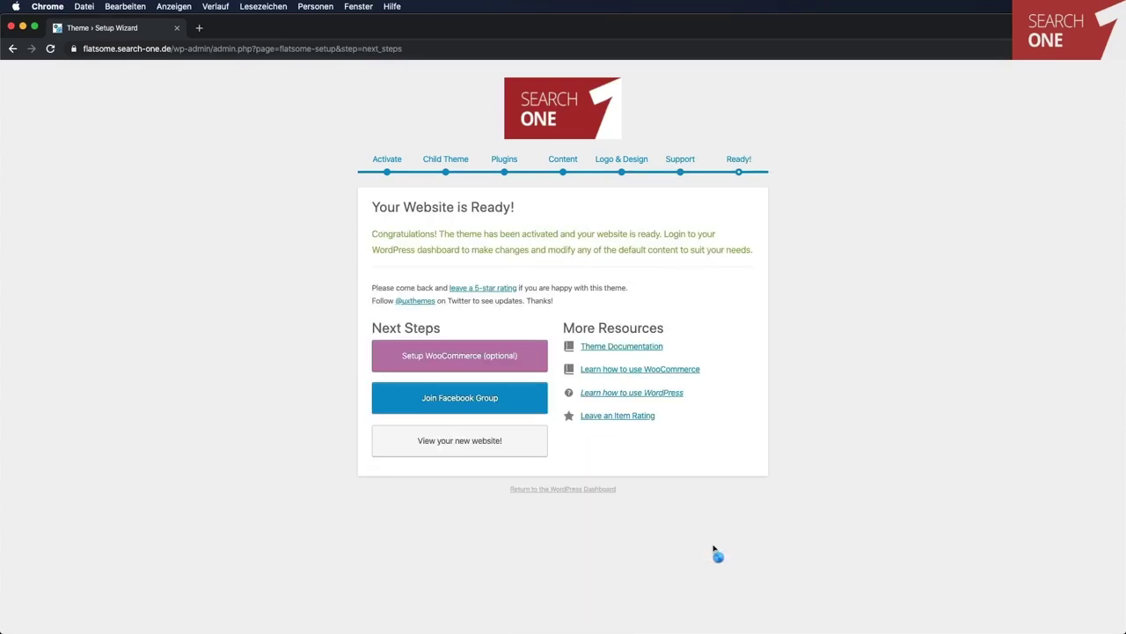
click(468, 440)
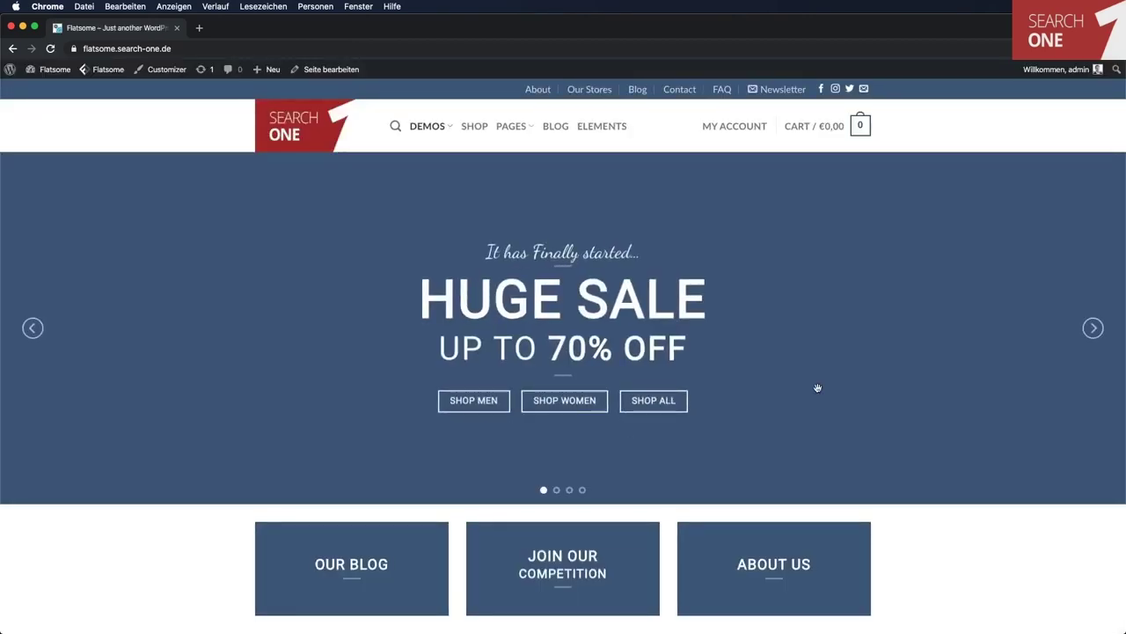
Look through the homepage's banner slides and the products, categories and remaining sections down the page.
click(1100, 332)
click(1099, 330)
click(1099, 330)
scroll(1018, 334, down, 3)
scroll(1020, 336, down, 5)
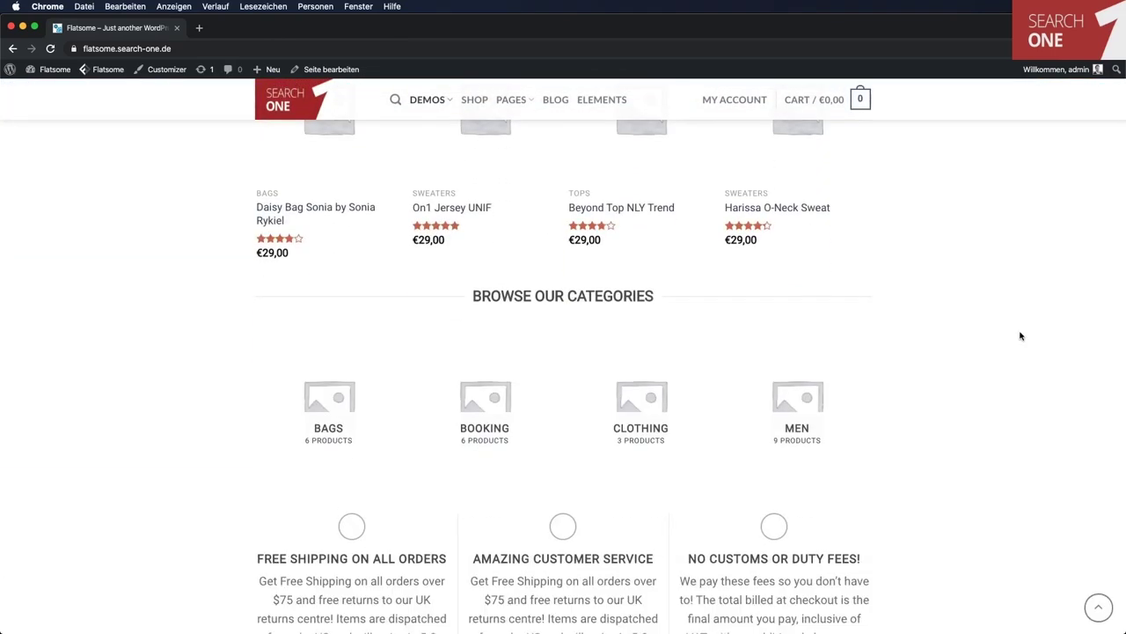
scroll(1021, 335, down, 10)
scroll(1021, 335, down, 1)
scroll(1020, 336, up, 20)
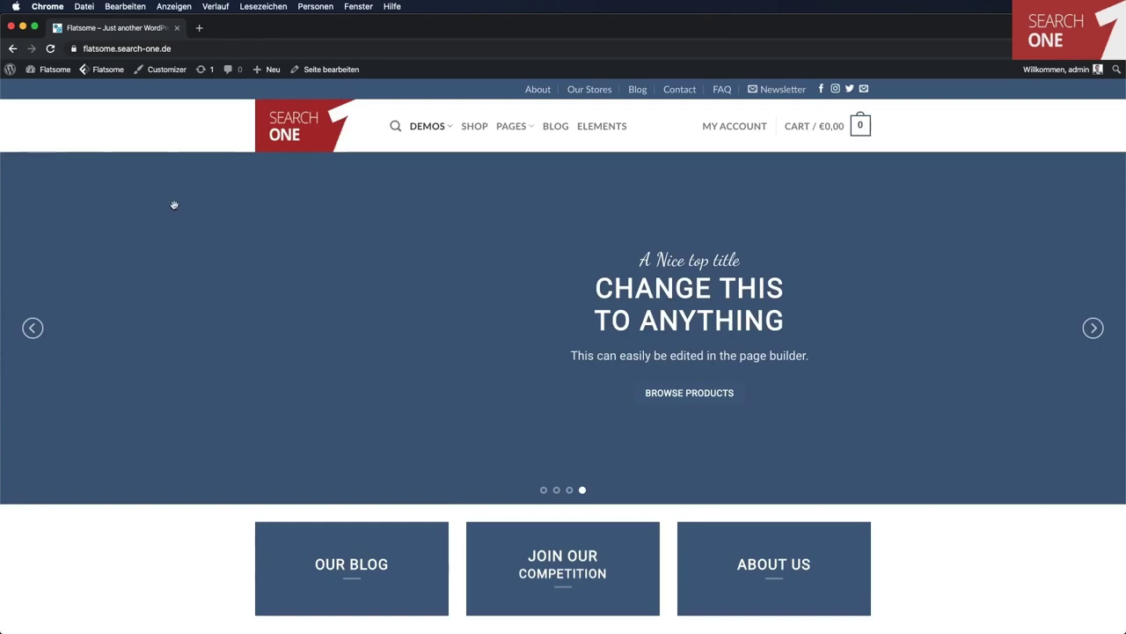
Open the homepage in UX Builder and preview it in the mobile, tablet and desktop views.
mouse_move(326, 70)
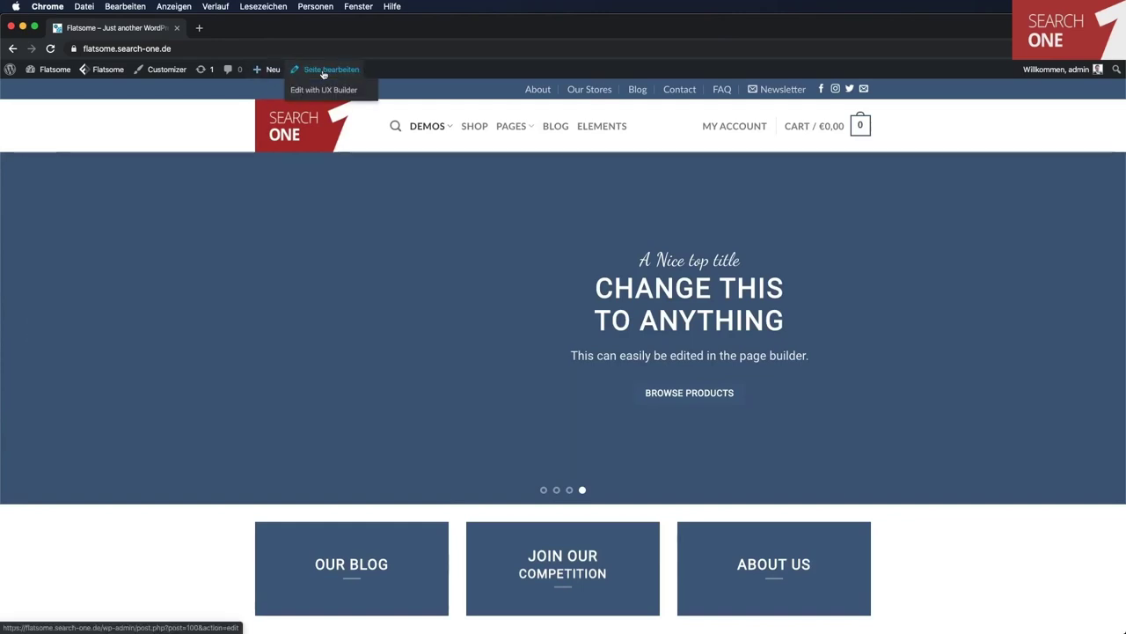
click(322, 91)
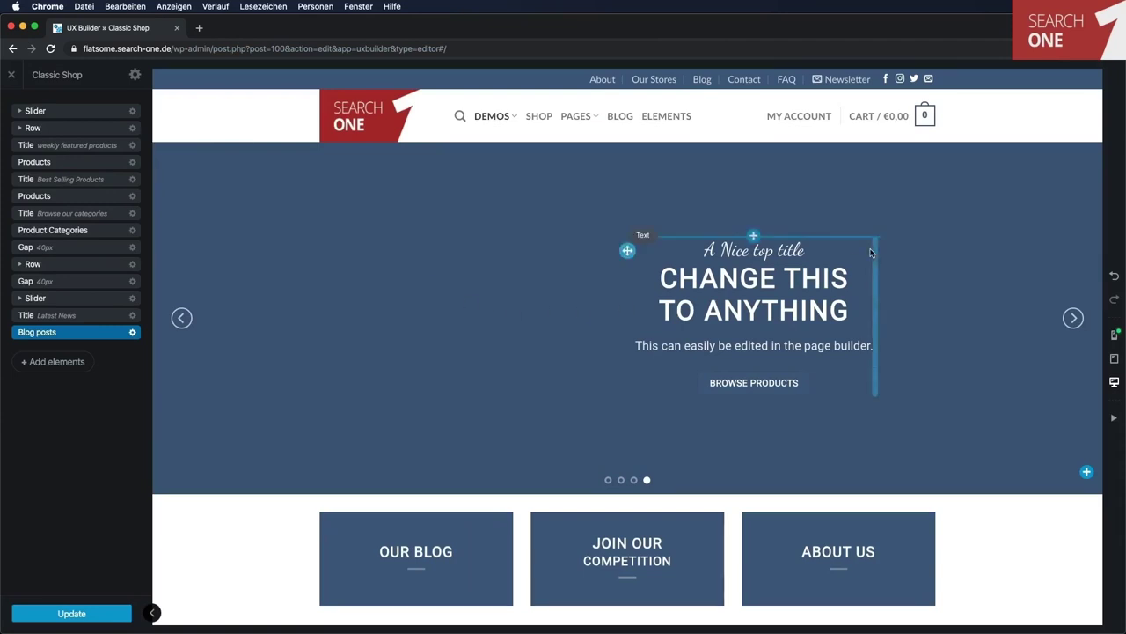
click(1114, 335)
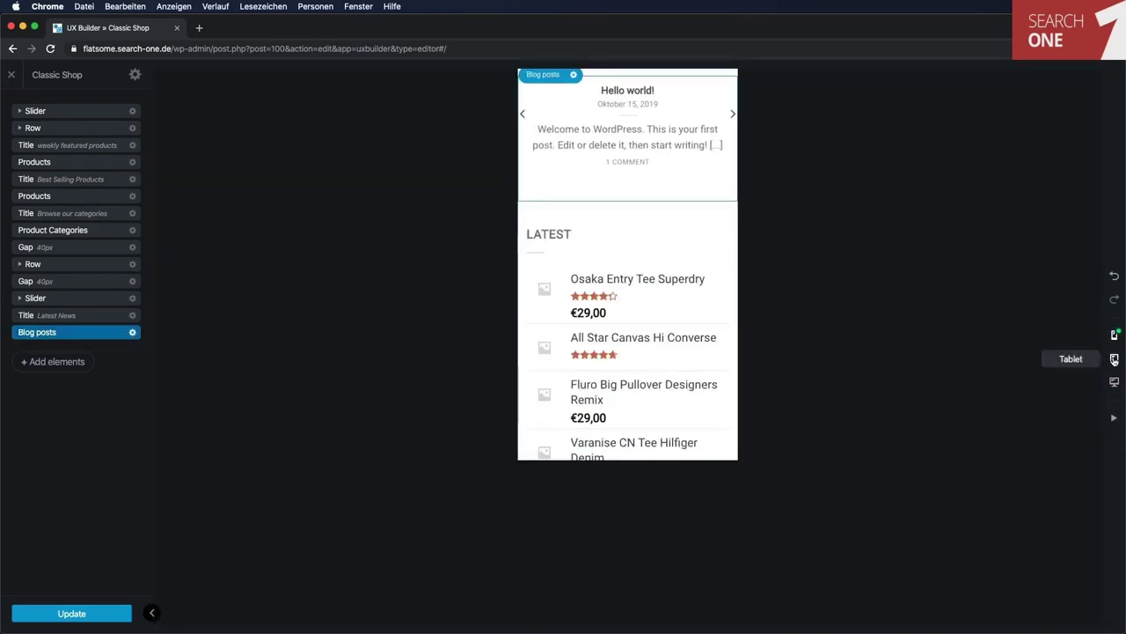
click(1114, 358)
click(1114, 380)
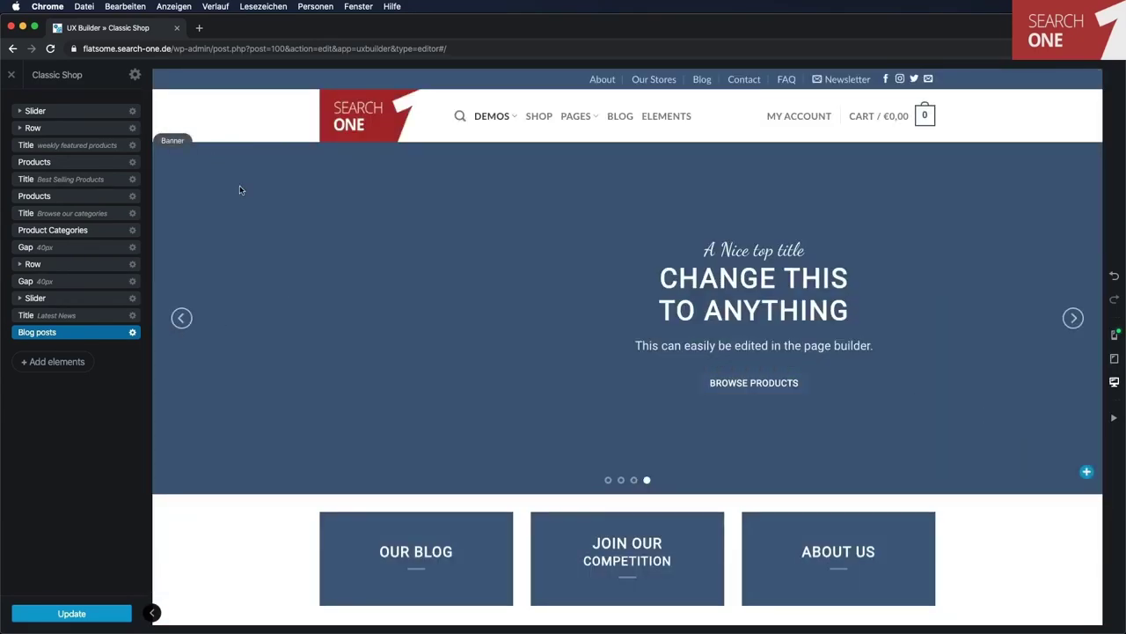
Locate the second Products element and open the settings of the "Browse our categories" title.
click(73, 196)
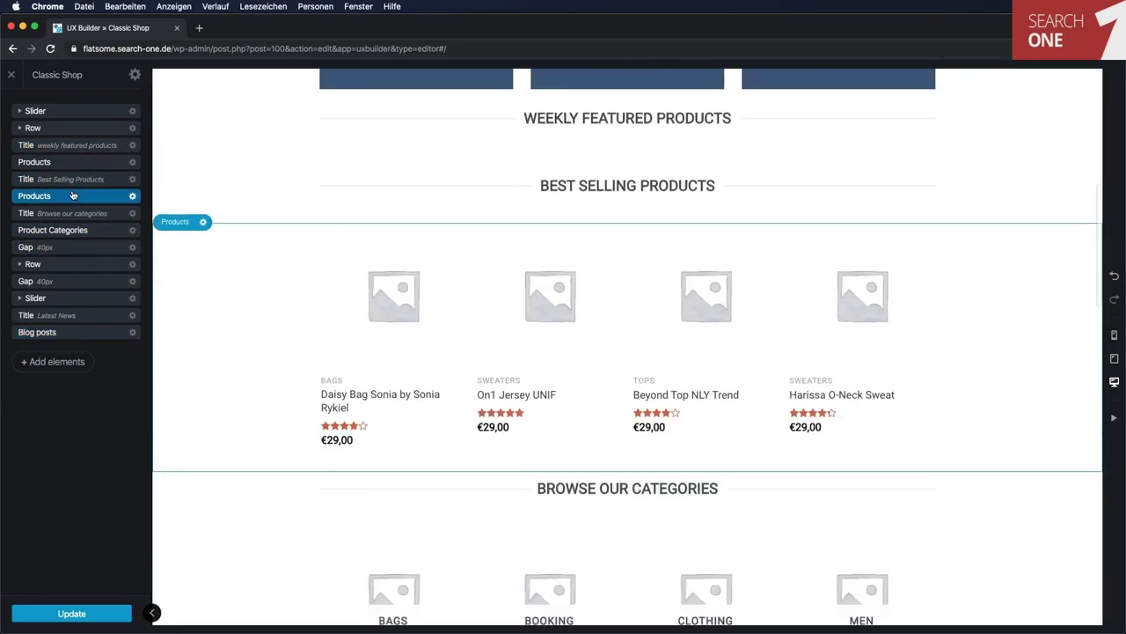
click(68, 215)
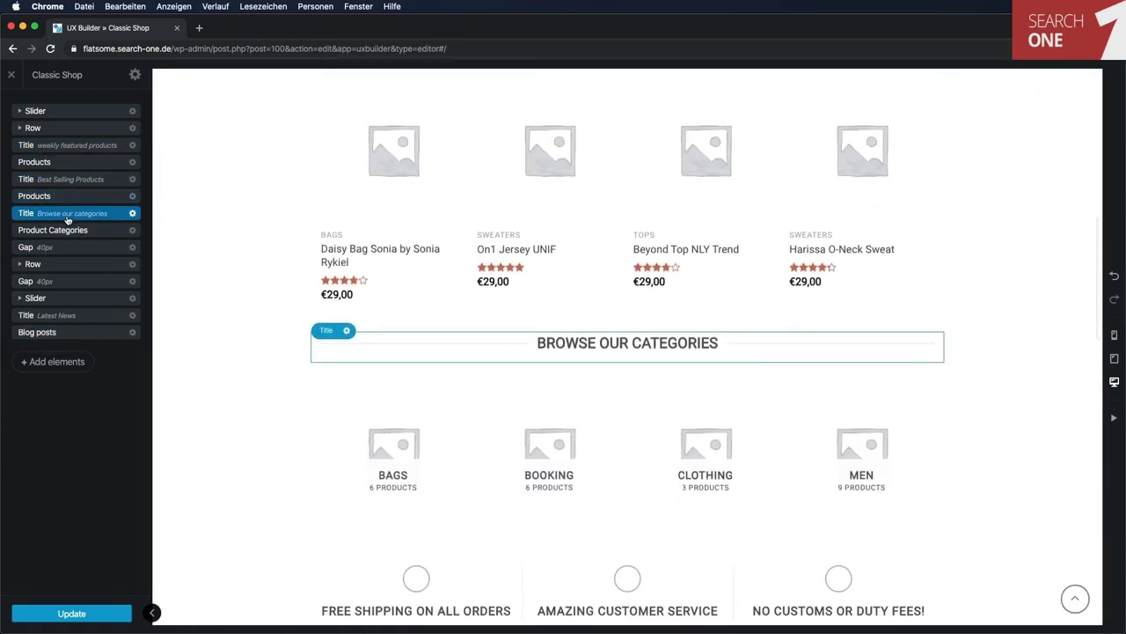
click(580, 349)
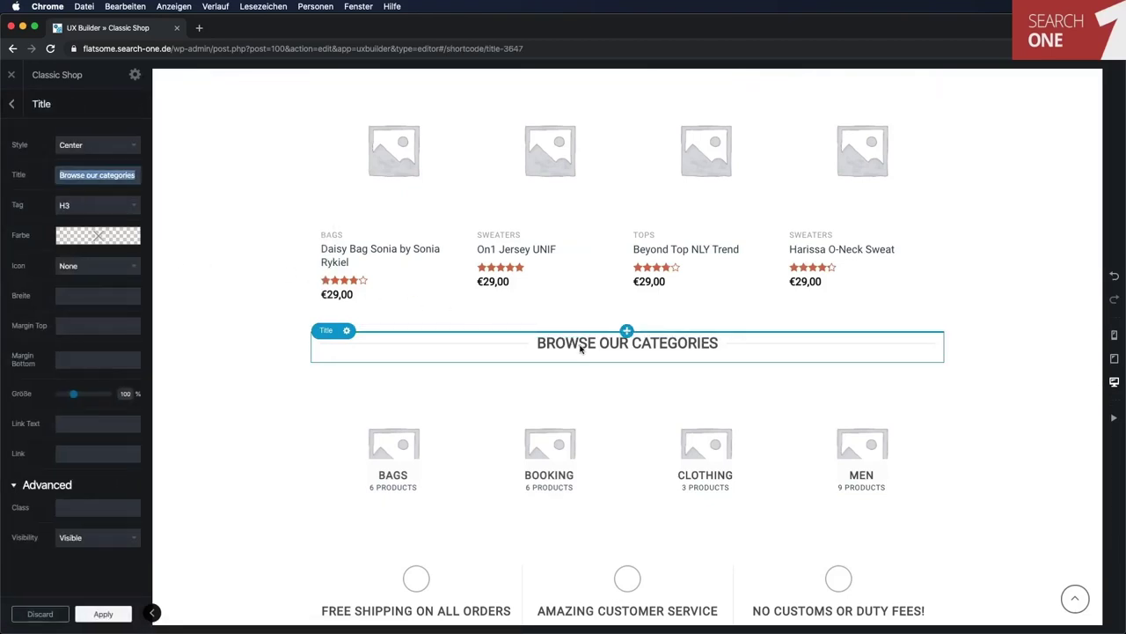